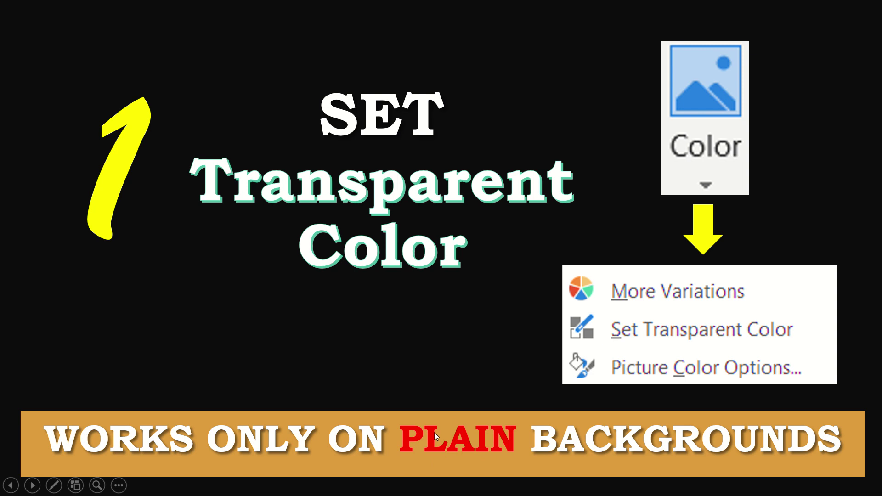
Insert Picture1, the woman on a blue background, onto black slide 14
left_click(429, 421)
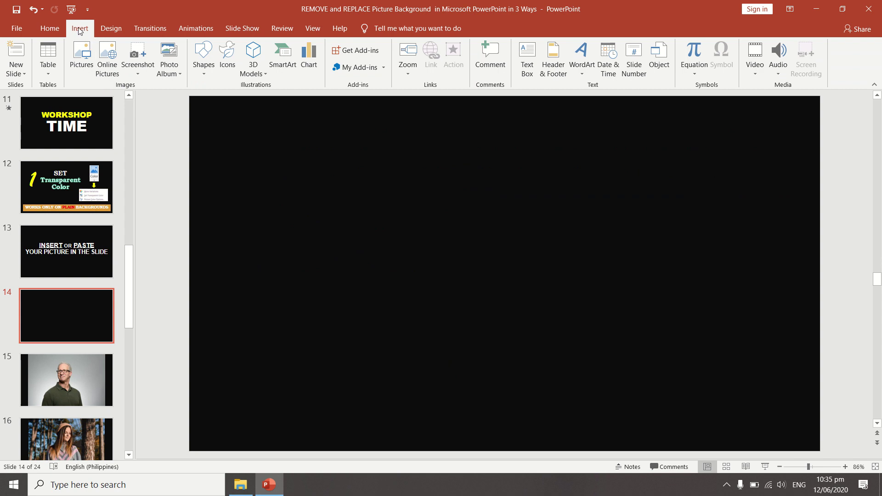
left_click(81, 53)
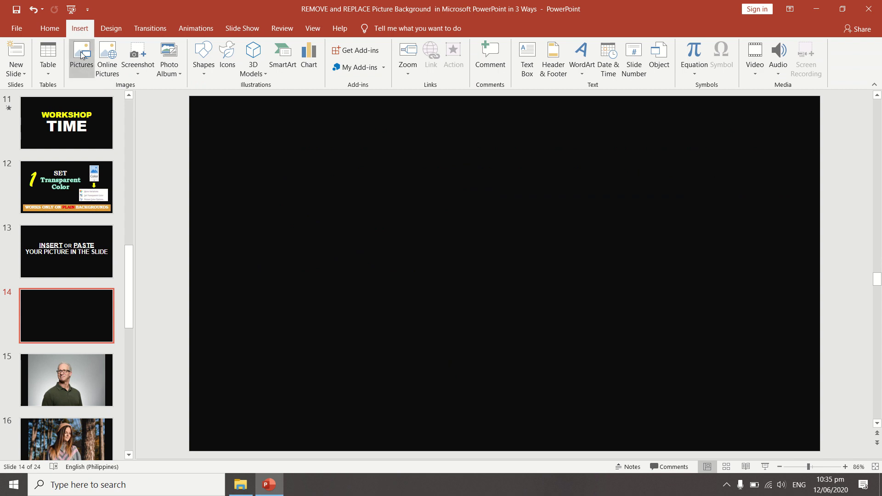
left_click_drag(160, 13, 366, 128)
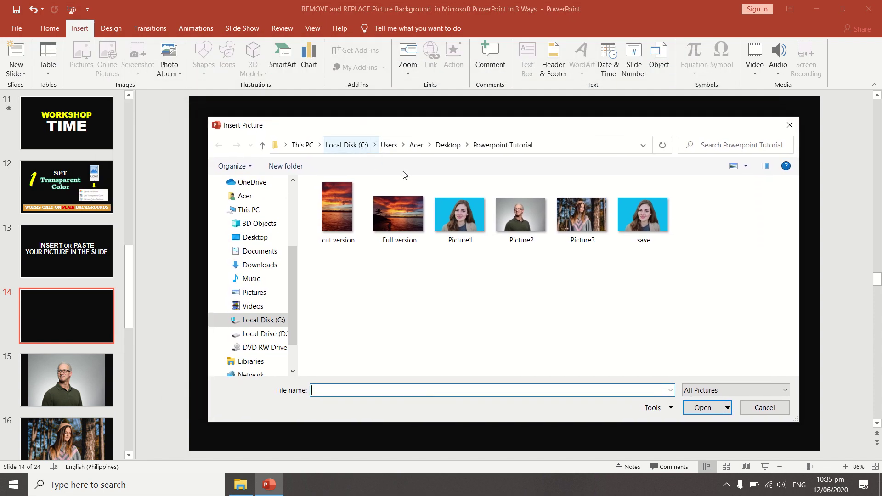
left_click(458, 220)
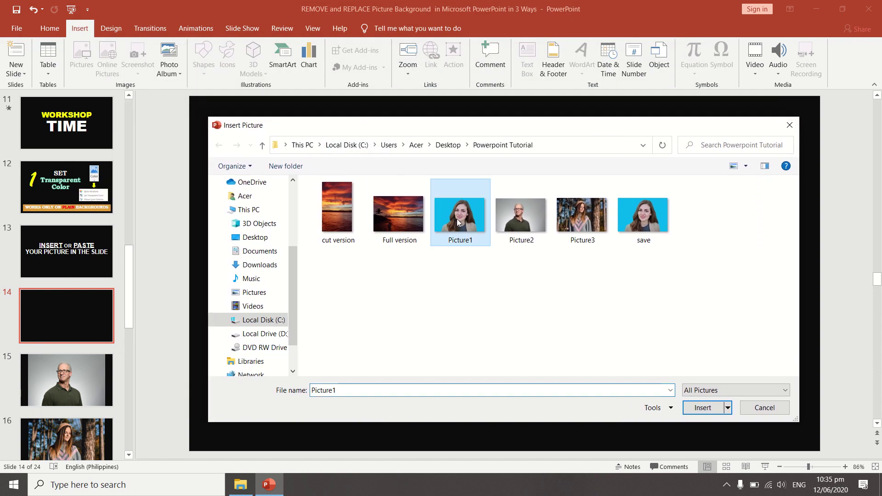
left_click(698, 408)
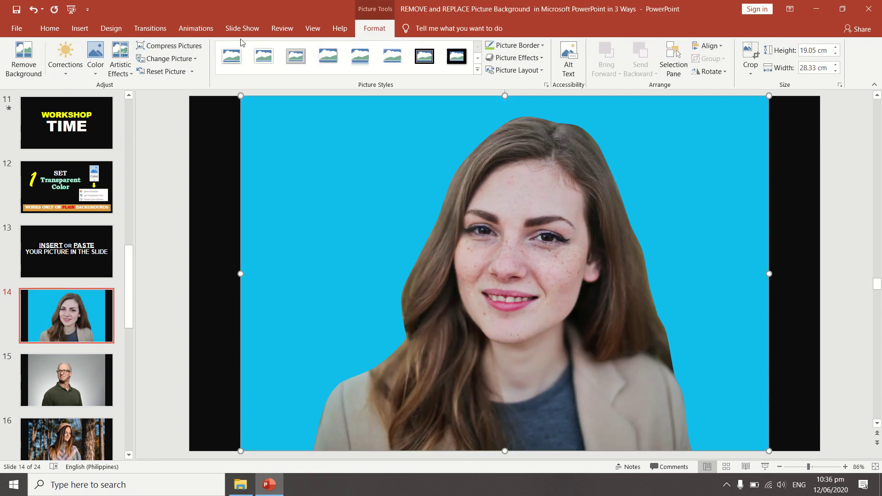
Set the portrait's blue background as its transparent colour
left_click(96, 67)
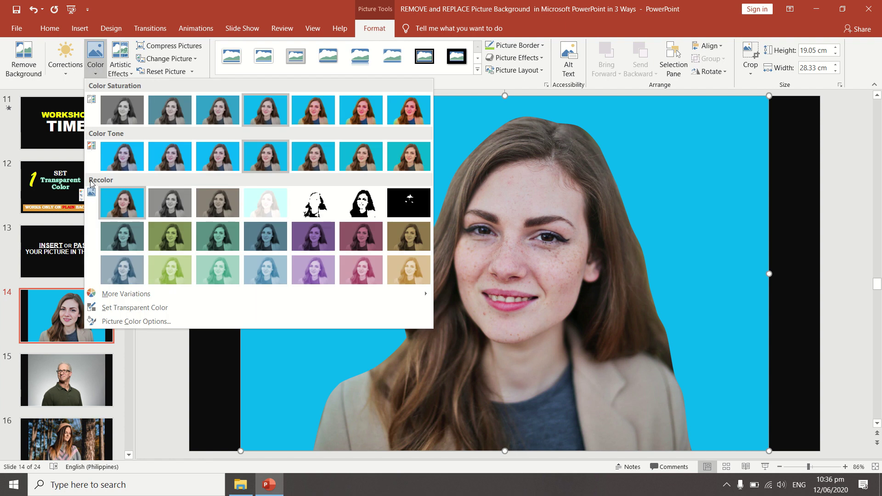
left_click(246, 307)
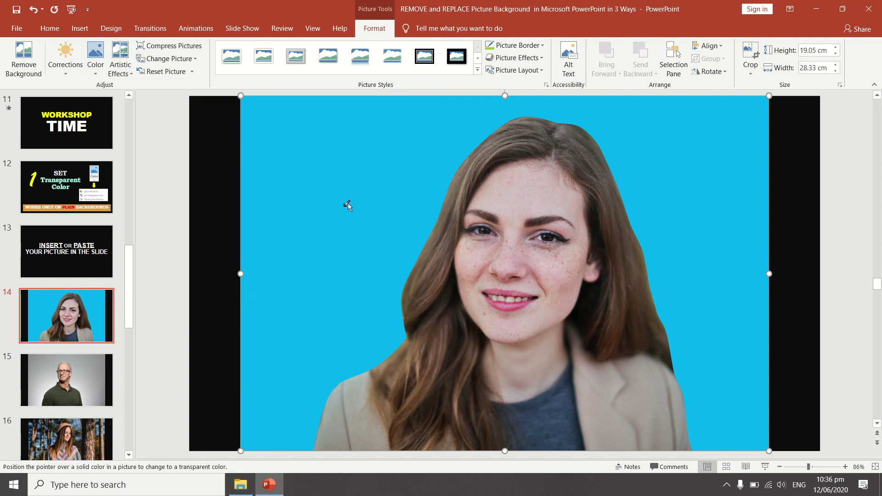
left_click(334, 230)
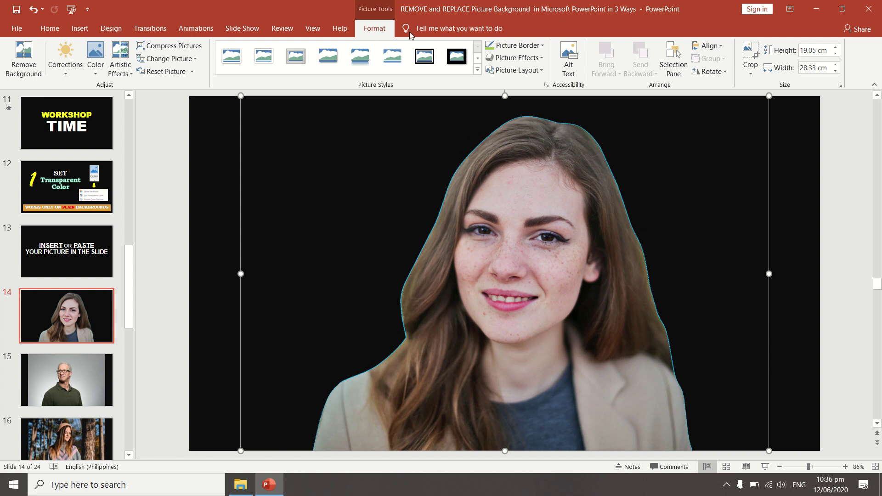
Apply a Soft Edges effect to the woman's portrait
left_click(539, 60)
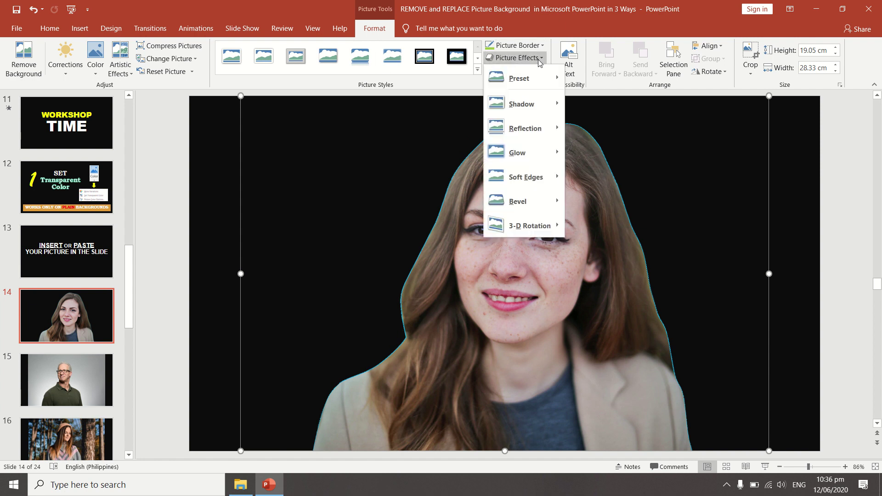
mouse_move(531, 178)
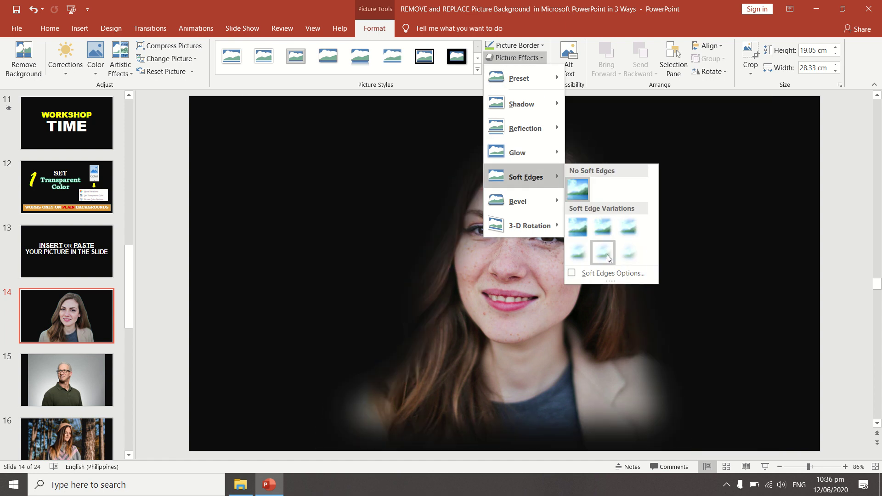
left_click(604, 228)
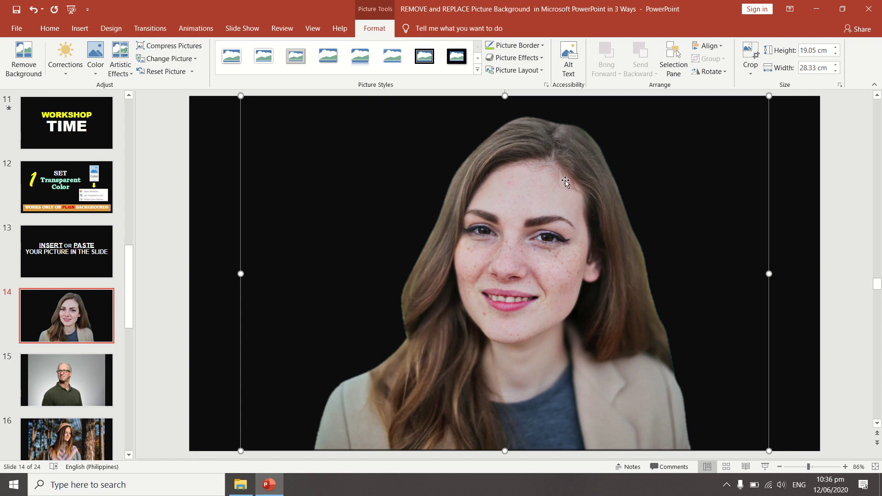
Resize the portrait to 13.12 × 19.51 cm and place it at the slide's bottom centre
left_click_drag(238, 97, 404, 204)
left_click_drag(651, 303, 579, 304)
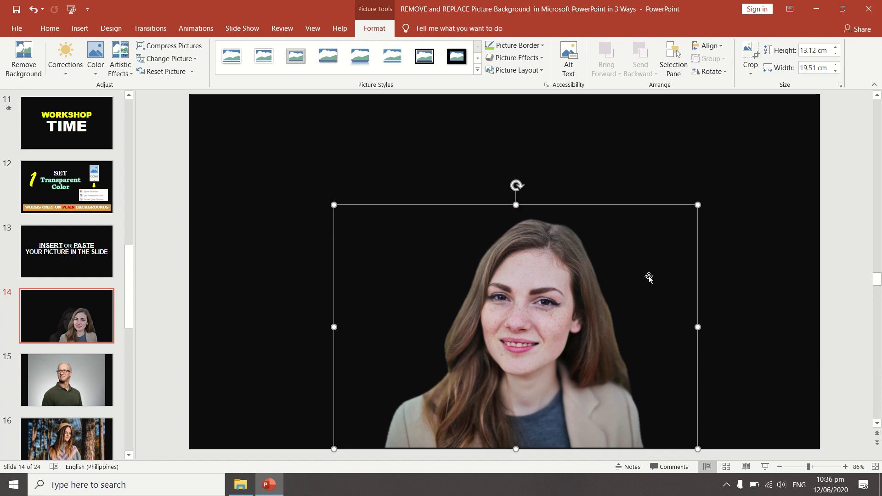
left_click(732, 257)
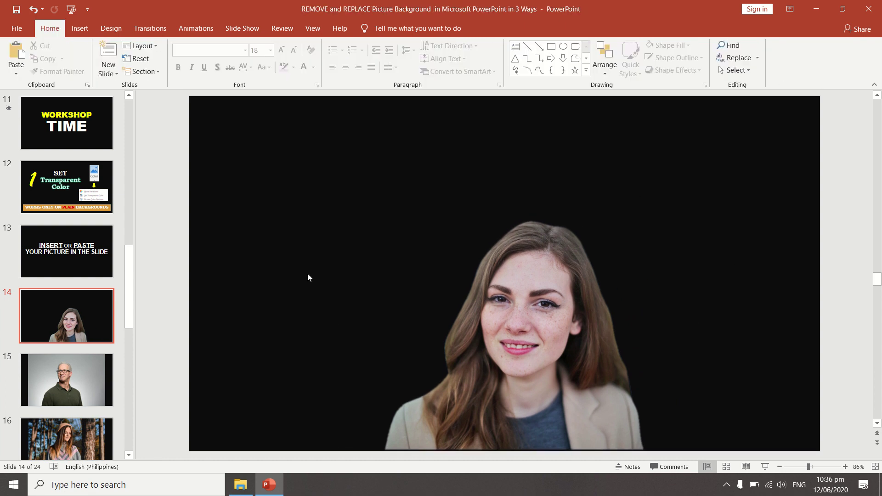
On slide 15, make one grey shade of the man's backdrop transparent
left_click(75, 378)
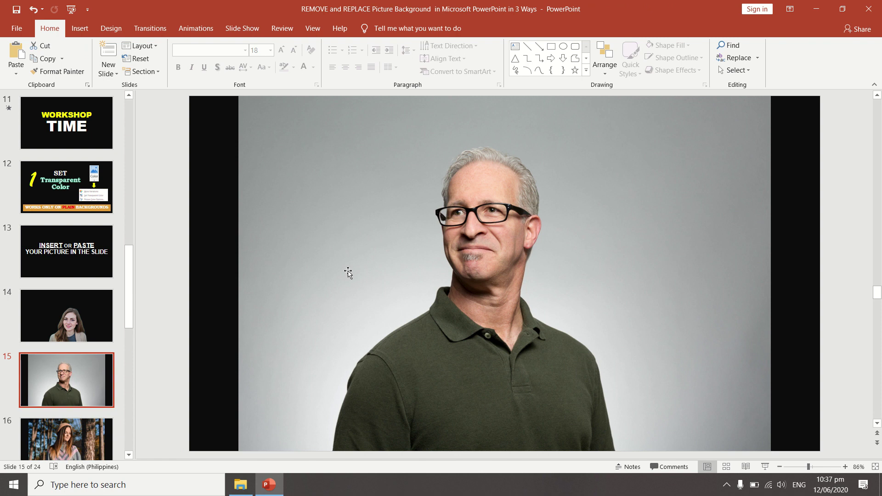
left_click(359, 271)
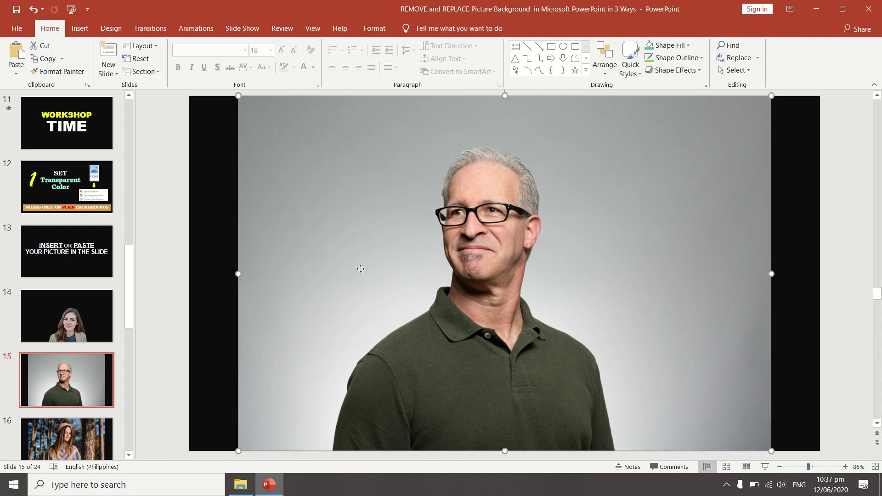
left_click(374, 32)
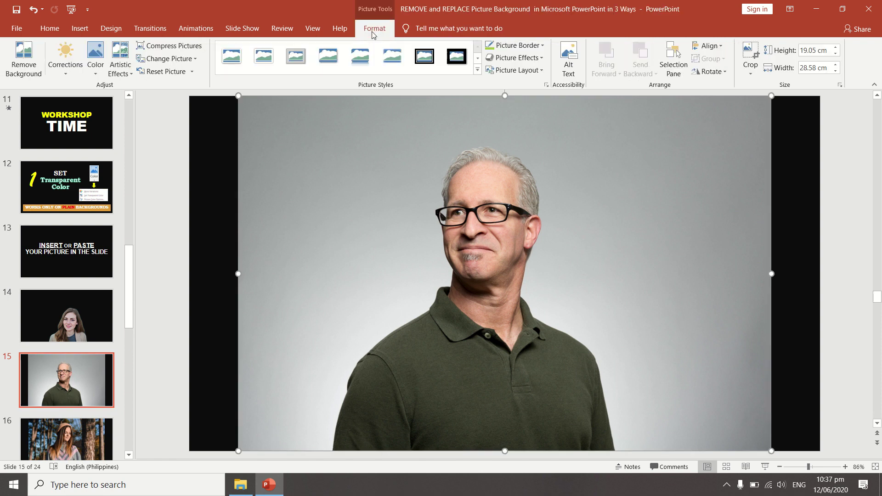
left_click(96, 72)
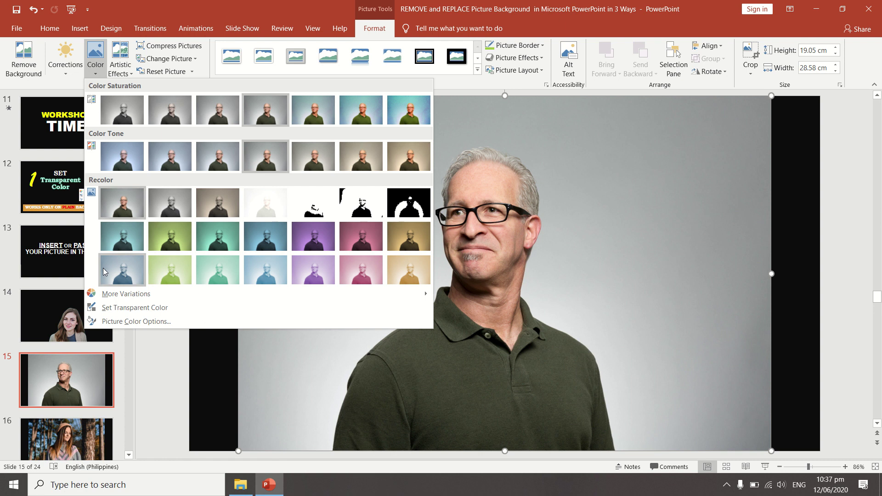
left_click(106, 307)
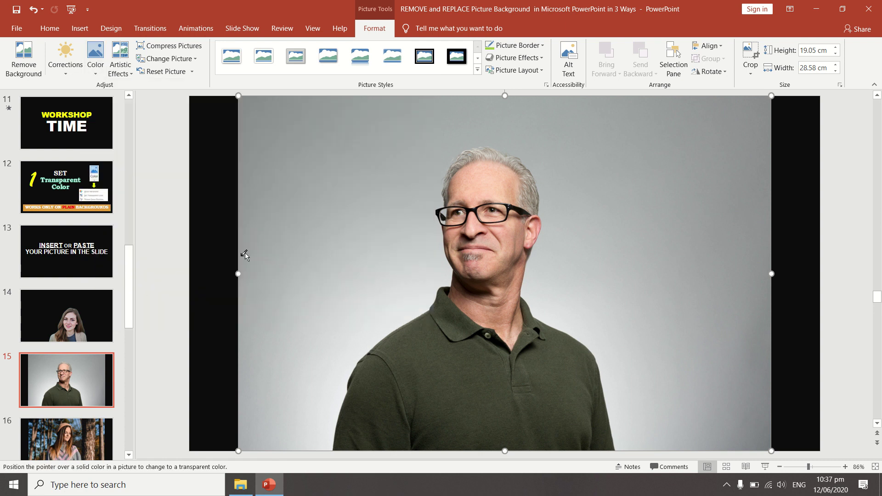
left_click(369, 305)
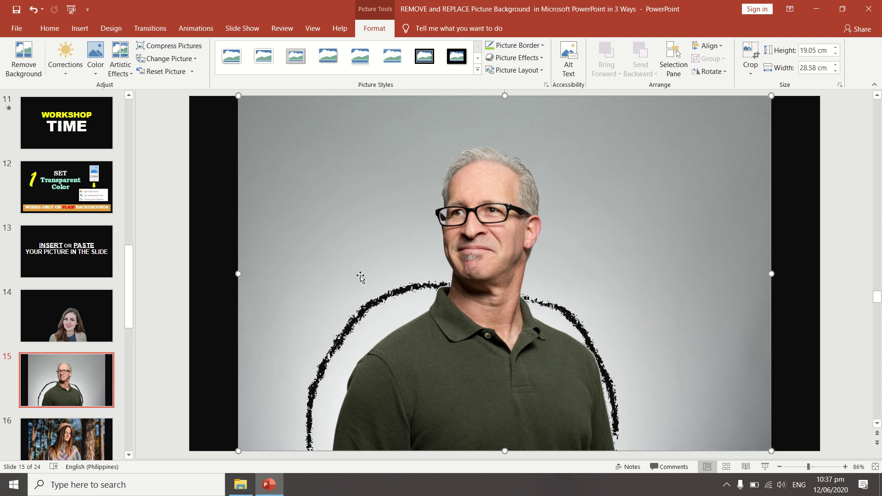
Make a second grey backdrop shade transparent, then move on to slide 16
left_click(95, 60)
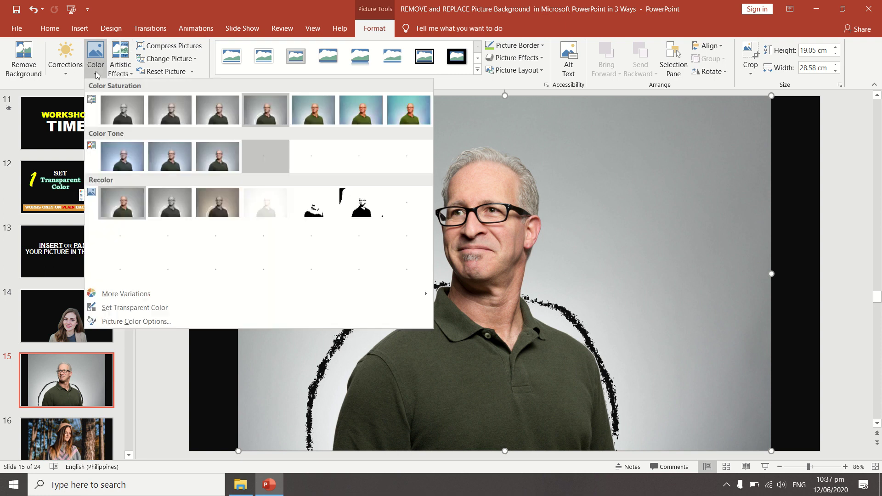
left_click(94, 307)
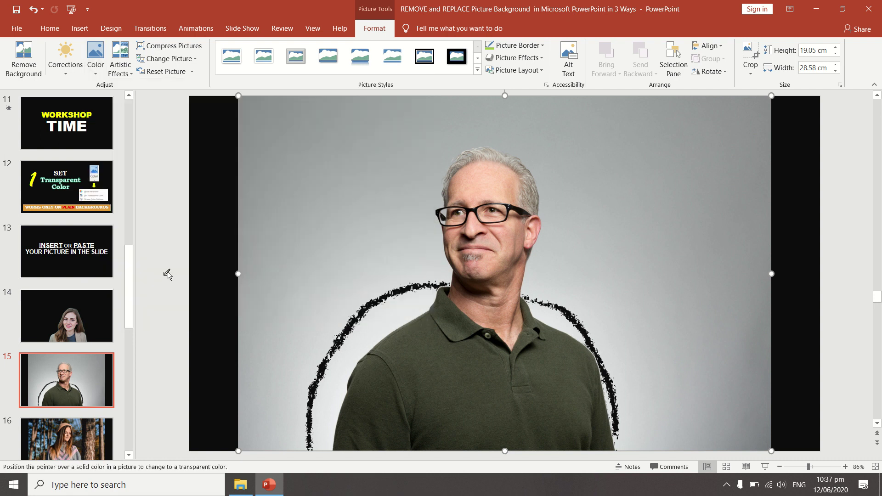
left_click(389, 158)
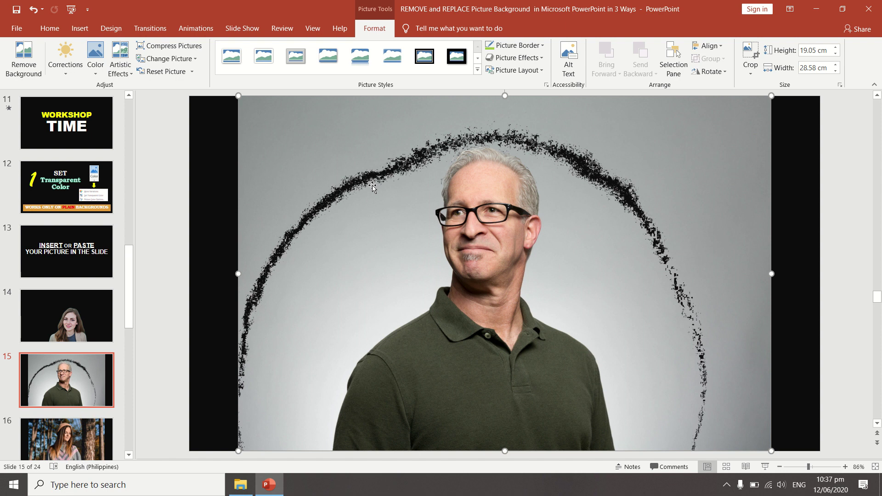
left_click(174, 229)
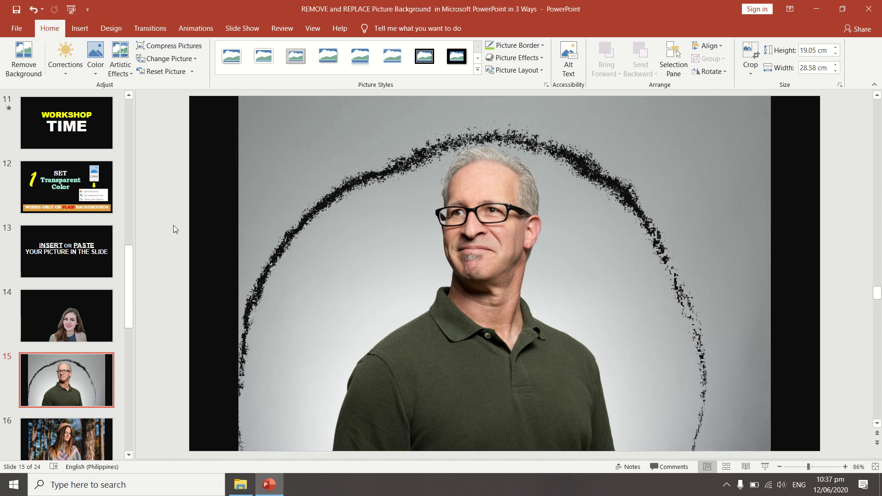
scroll(173, 228, "down", 1)
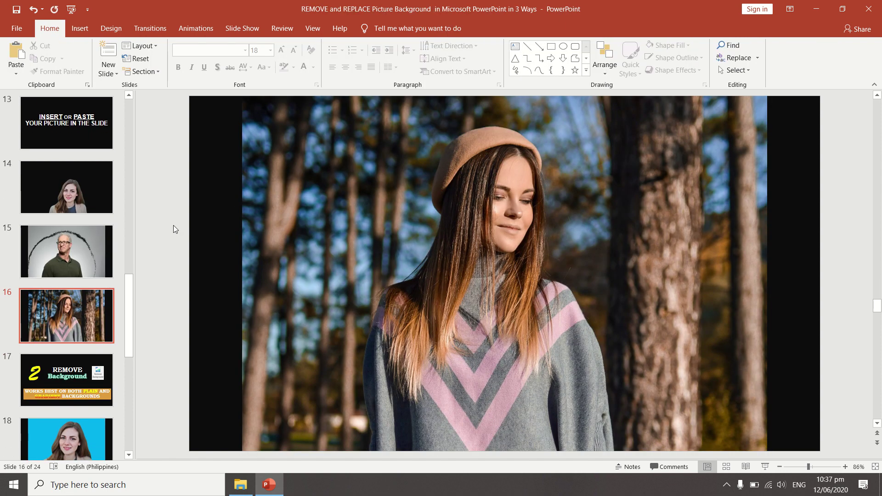
Make the blue sky patches in slide 16's forest portrait transparent
left_click(307, 193)
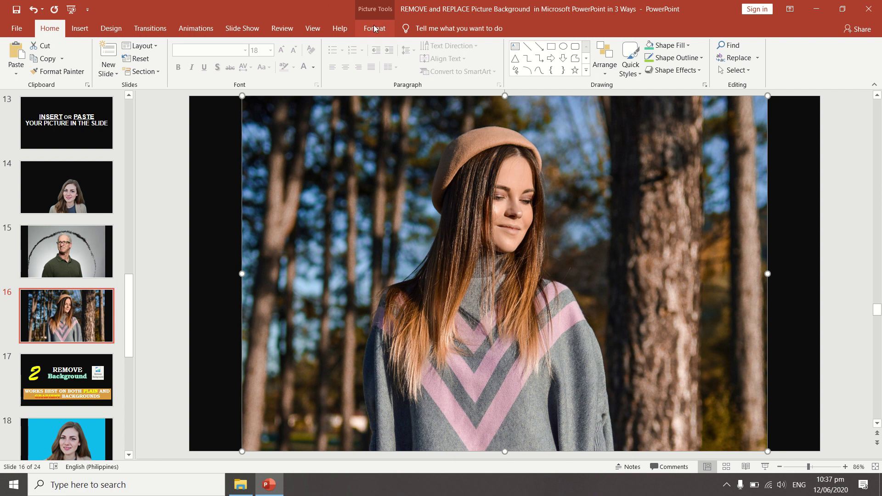
left_click(375, 28)
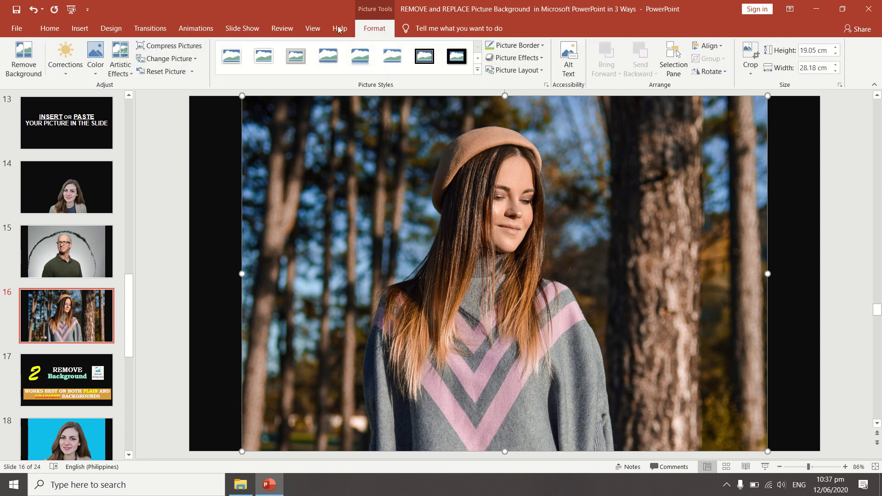
left_click(91, 75)
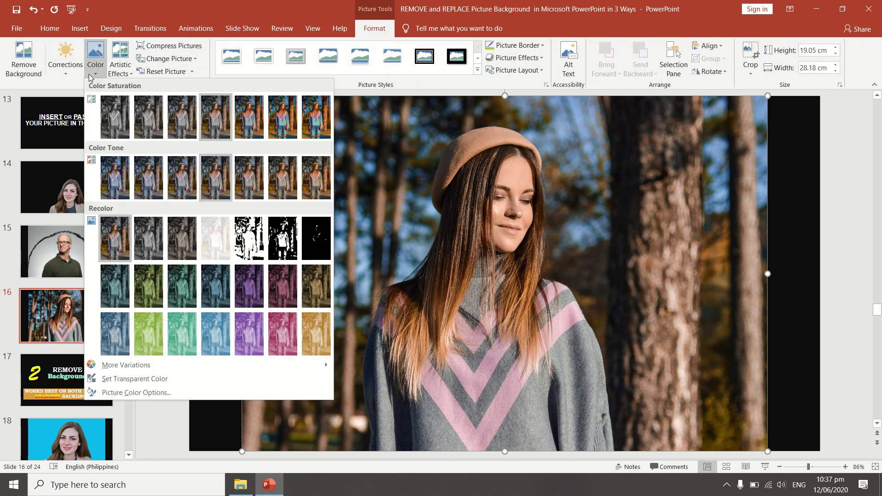
left_click(110, 380)
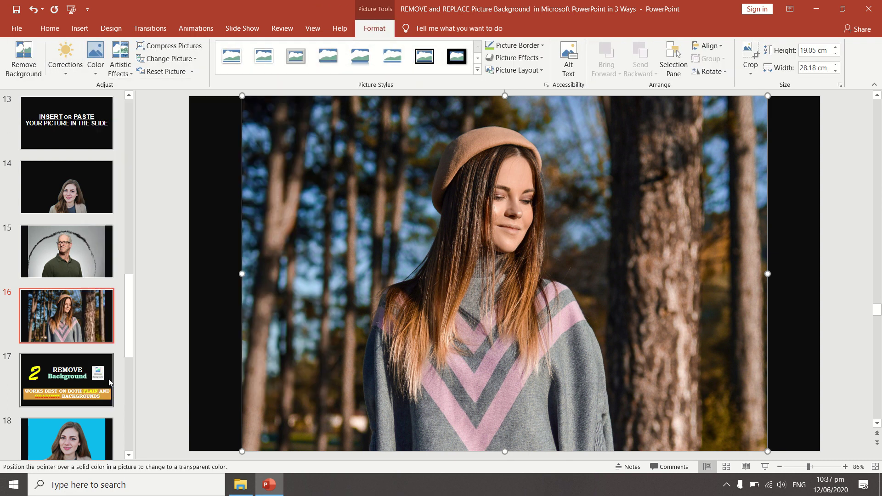
left_click(404, 229)
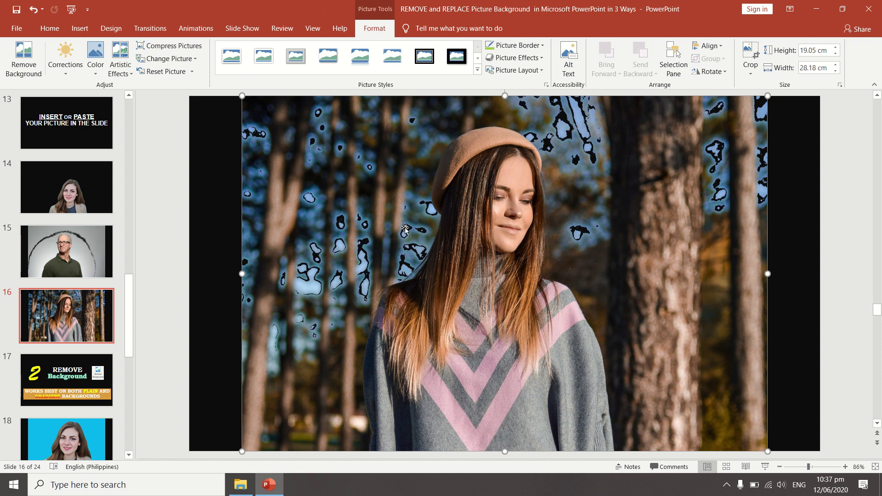
Make the dark tree-shadow colour transparent, then go to slide 17
left_click(96, 59)
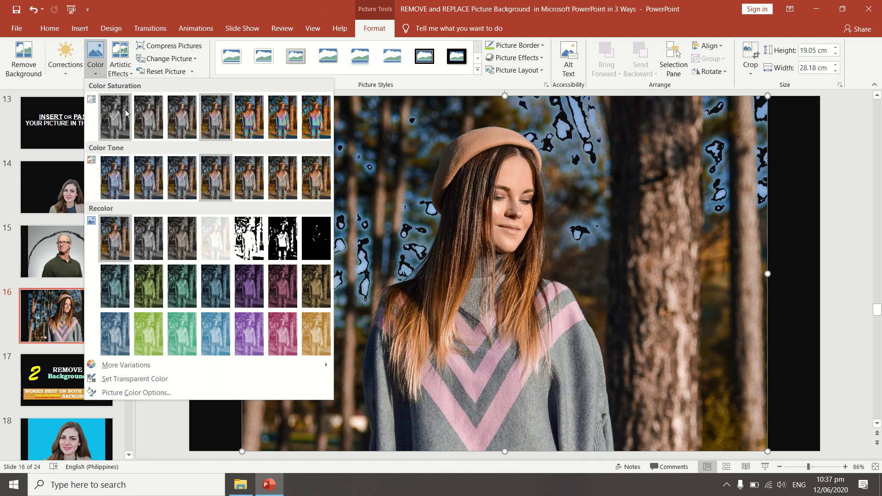
left_click(131, 379)
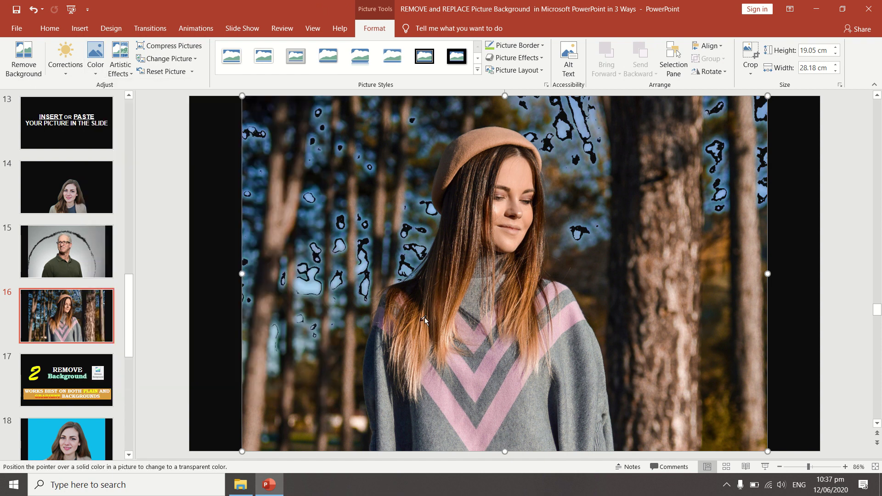
left_click(598, 261)
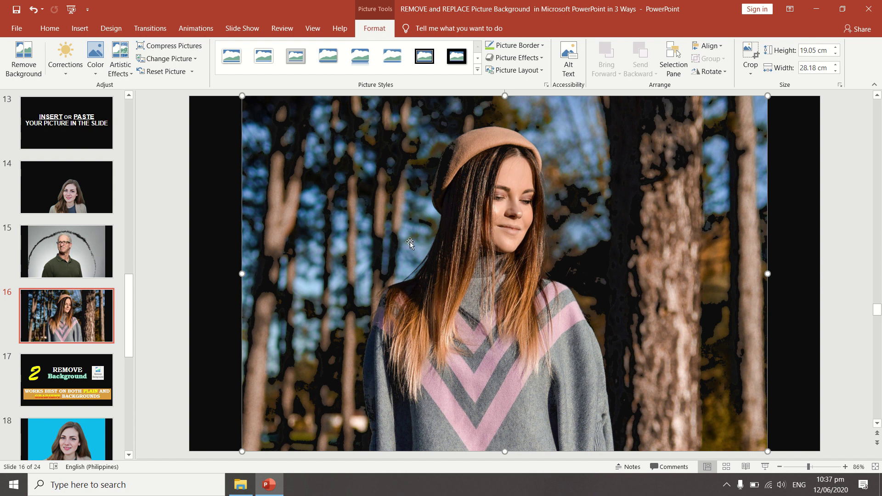
left_click(84, 386)
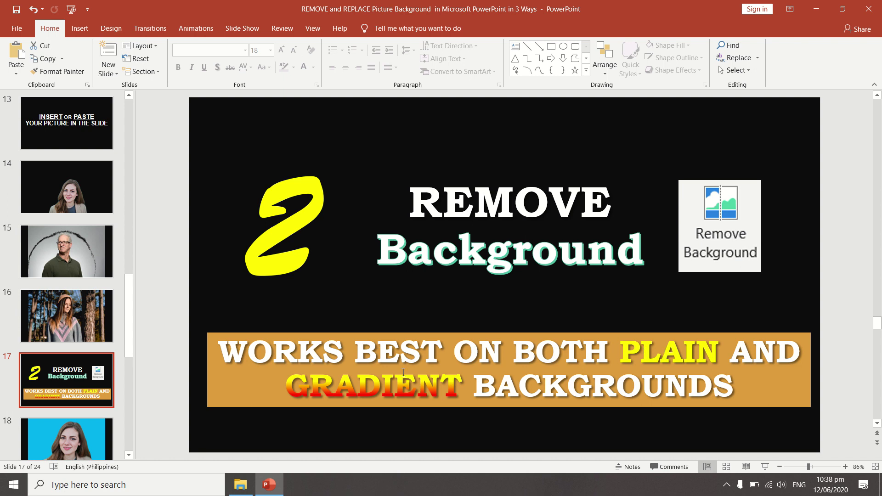
Start Remove Background on the woman's blue-background portrait on slide 18
left_click(85, 429)
left_click(421, 309)
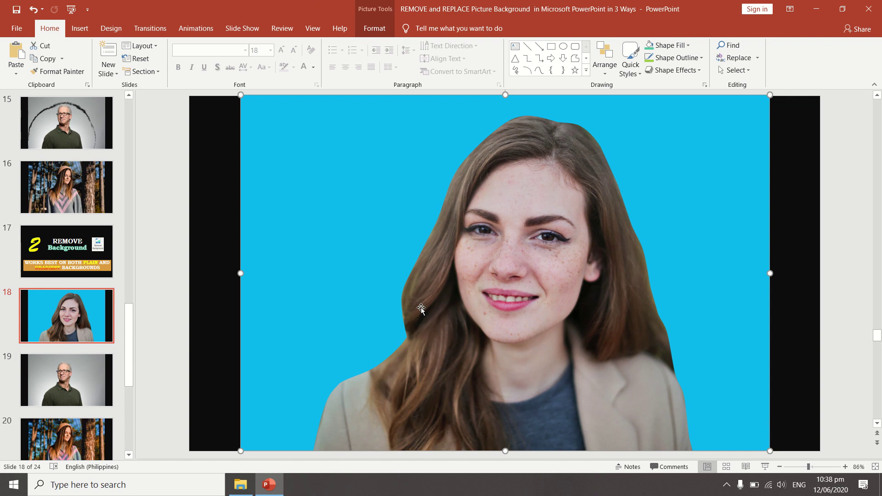
left_click(379, 34)
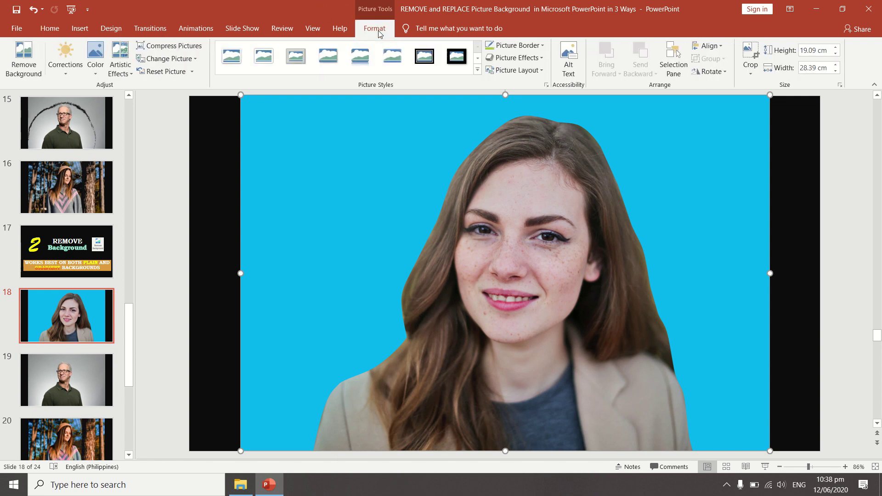
left_click(25, 58)
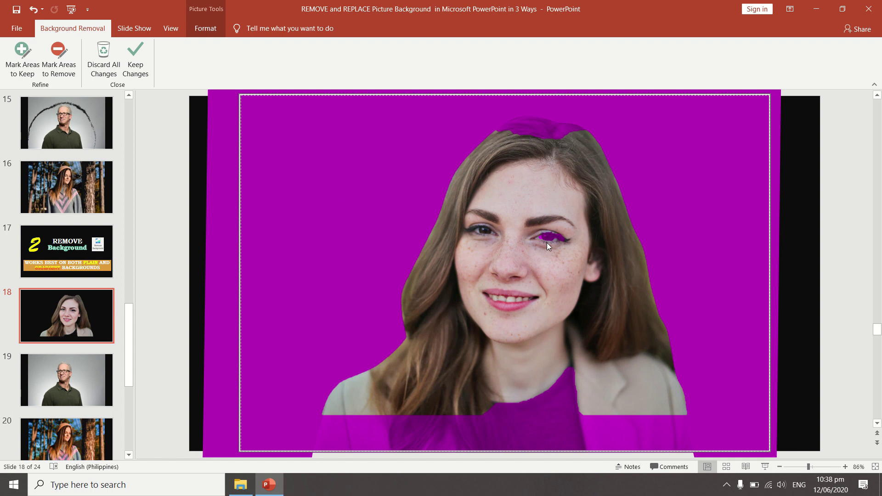
Mark the hair top, right eye and shoulders to keep, then apply the removal
left_click(18, 60)
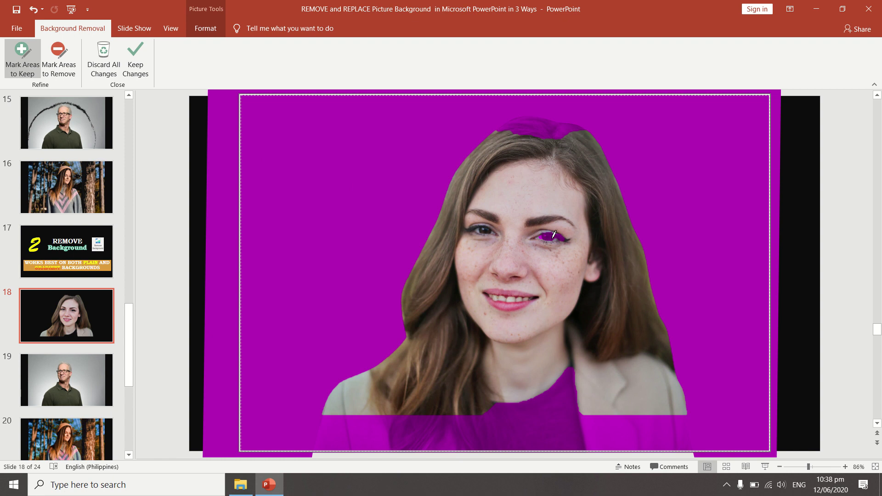
left_click(540, 123)
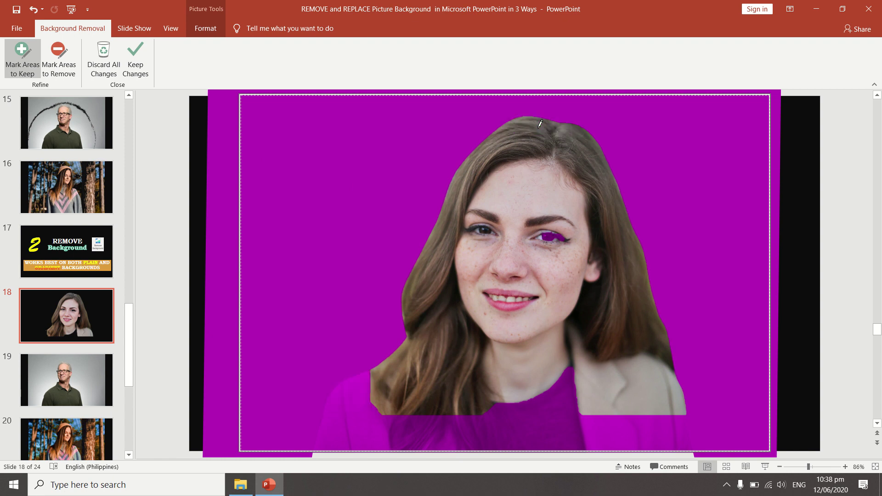
left_click(549, 234)
left_click_drag(337, 436, 695, 445)
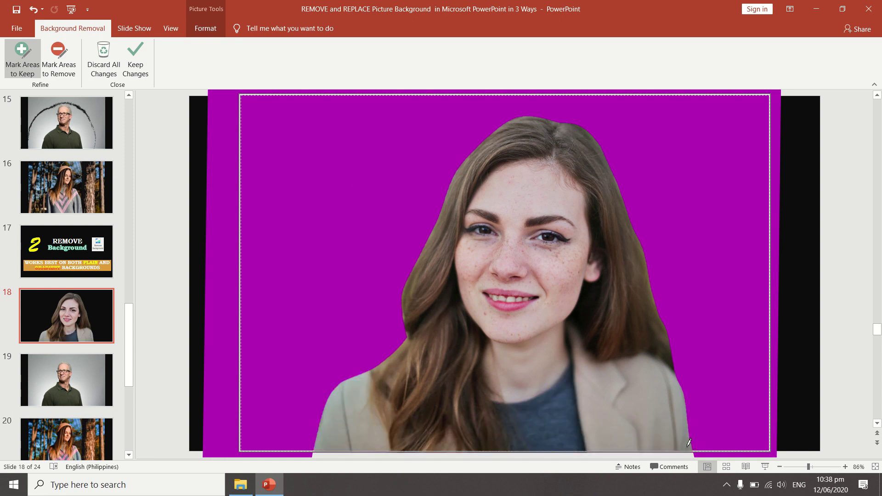
left_click(137, 65)
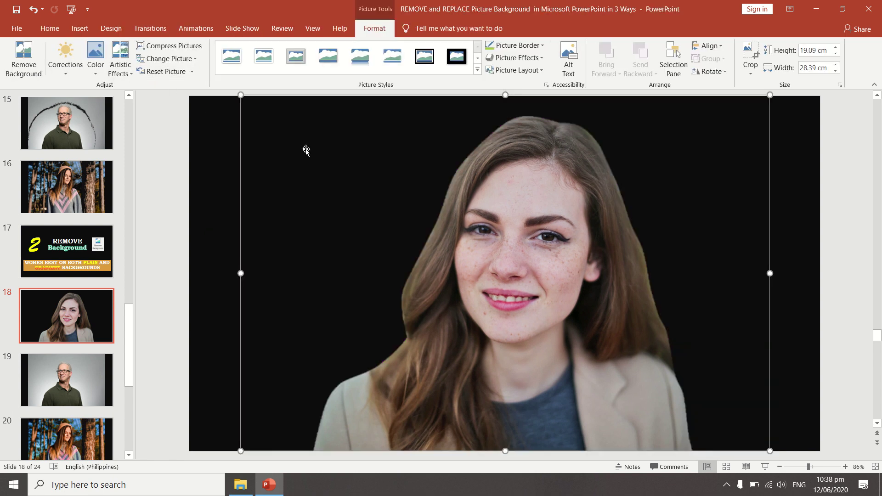
Shrink the cut-out to 13.8 × 20.52 cm, then select slide 19's man portrait
left_click_drag(240, 95, 387, 240)
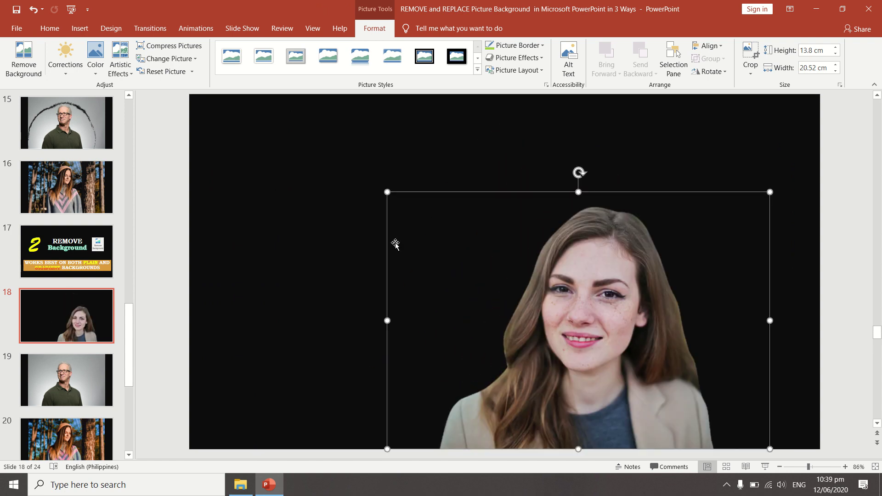
left_click(96, 363)
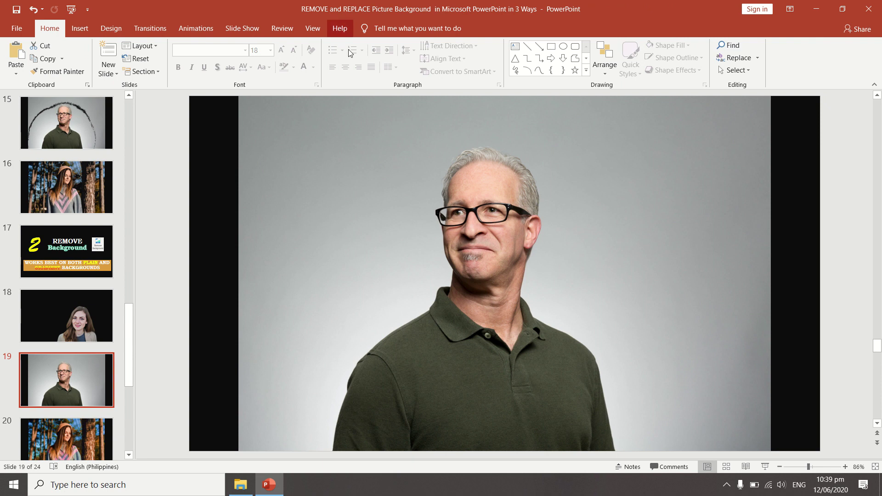
left_click(419, 154)
left_click(373, 30)
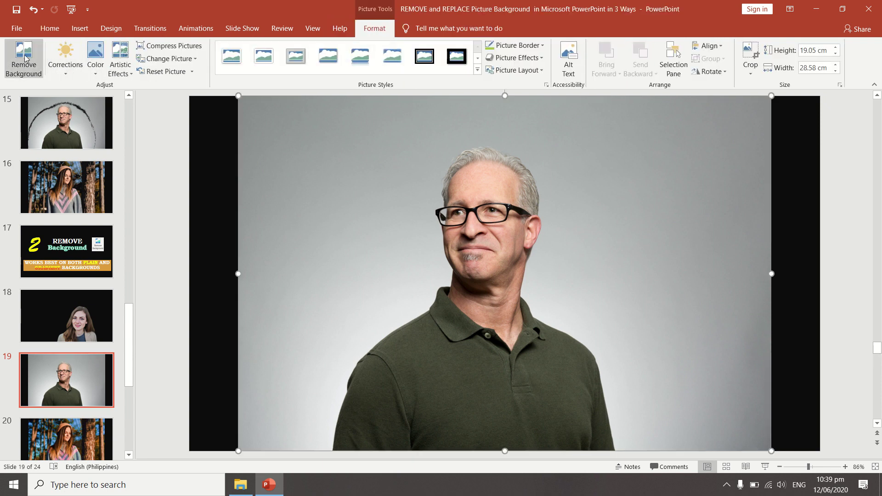
Remove the man's grey background, marking the shirt bottom to keep, and keep changes
left_click(31, 73)
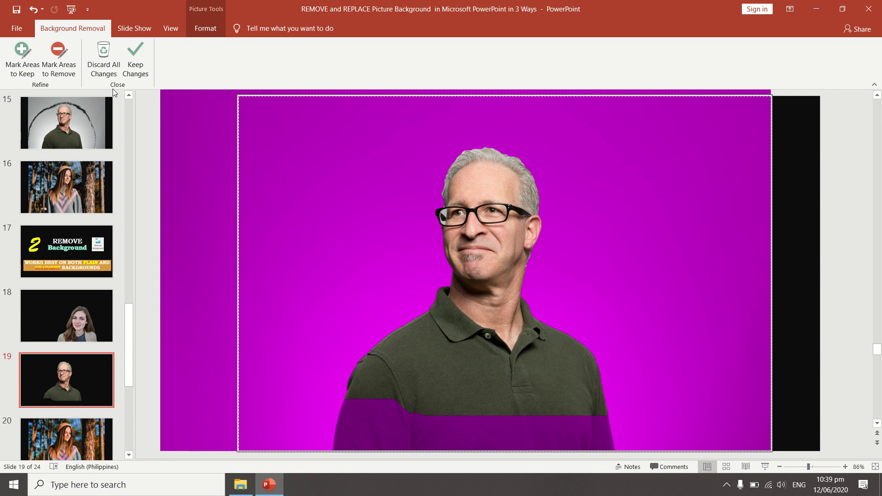
left_click(21, 61)
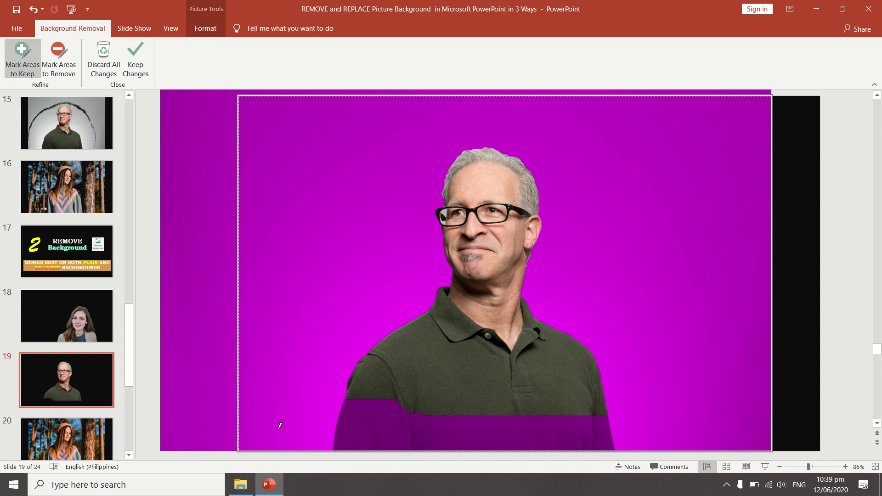
mouse_move(346, 440)
left_mouse_down()
mouse_move(584, 453)
mouse_move(608, 442)
left_mouse_up()
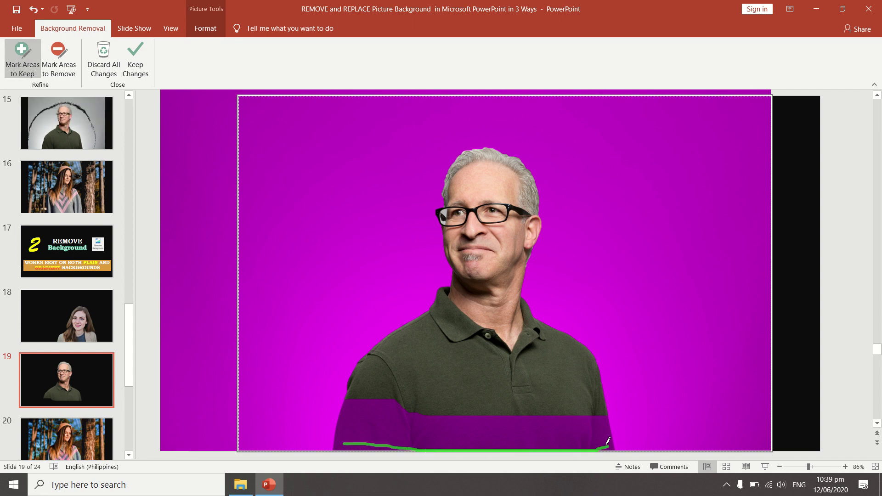
left_click(51, 56)
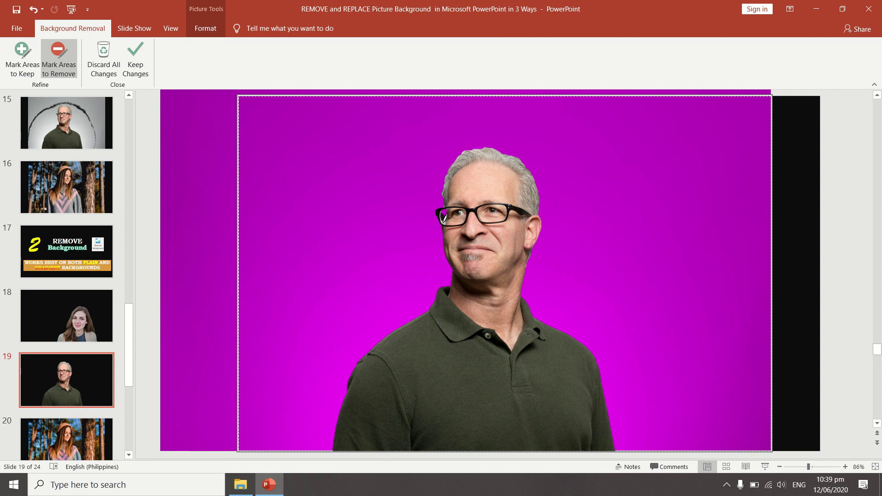
left_click(136, 50)
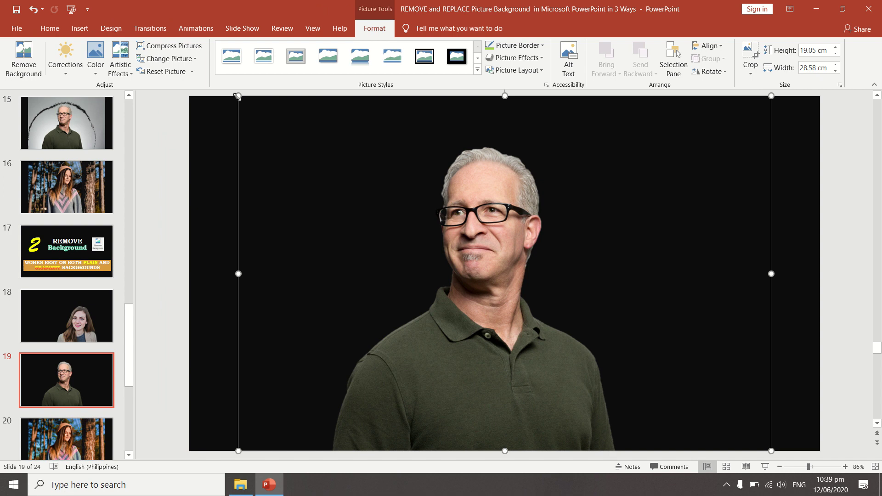
Resize the man's cut-out to 14.34 × 21.51 cm, undoing a discarded background-removal retry
left_click_drag(237, 96, 370, 225)
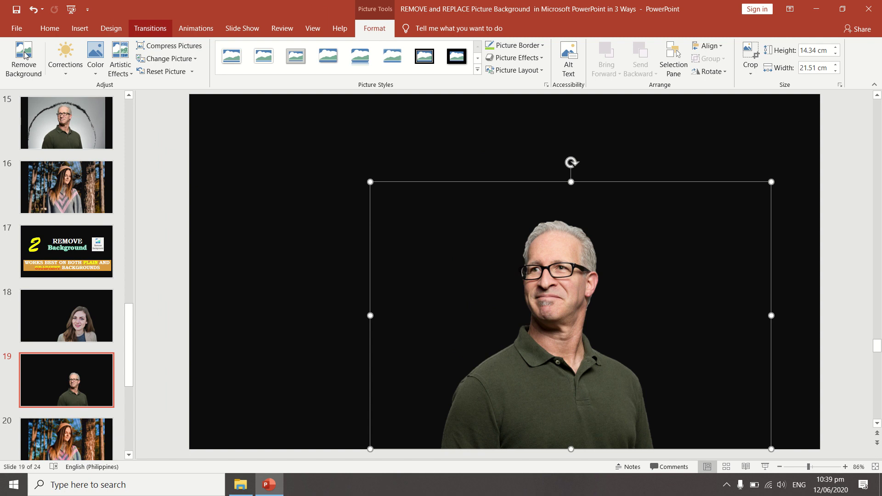
left_click(26, 55)
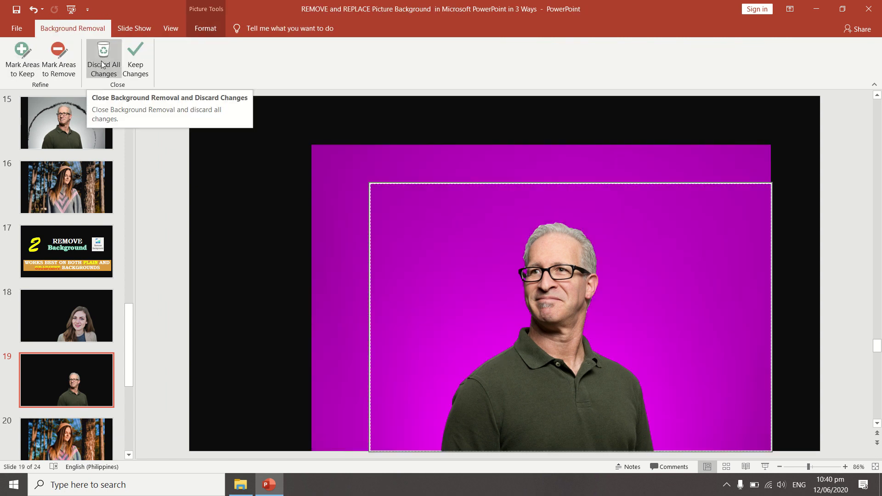
left_click(103, 58)
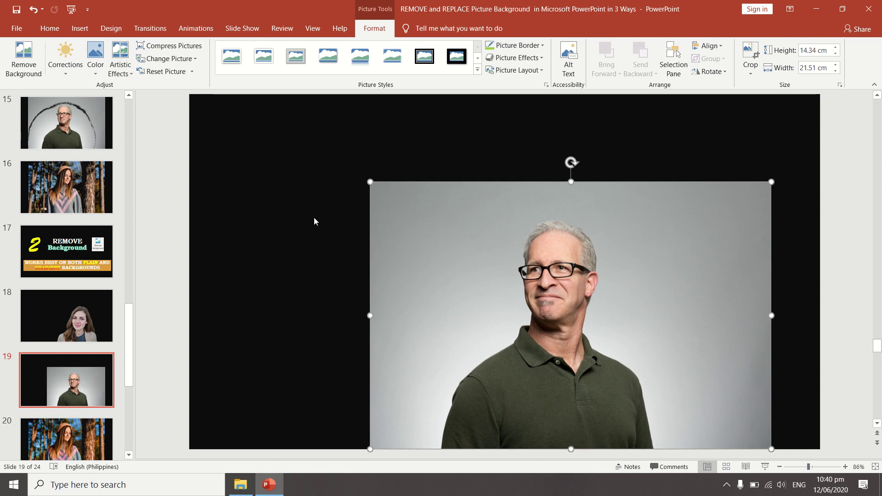
left_click(314, 218)
left_click(33, 11)
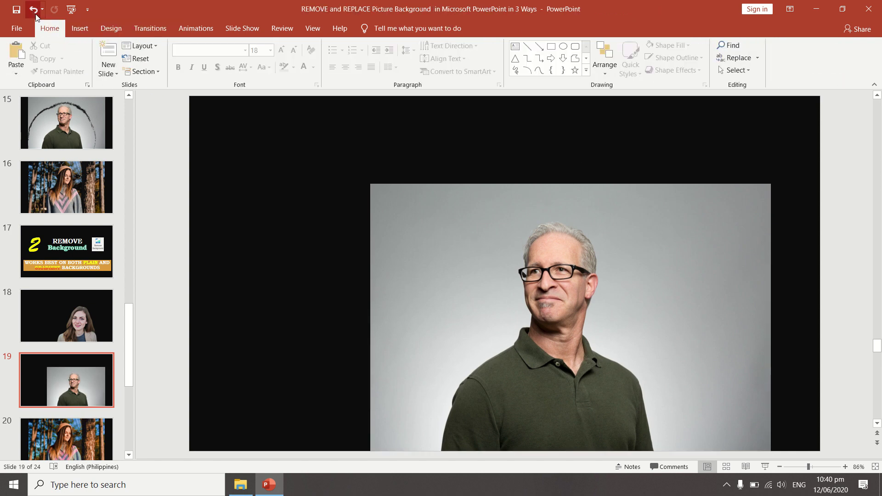
key("ctrl+z")
left_click(679, 292)
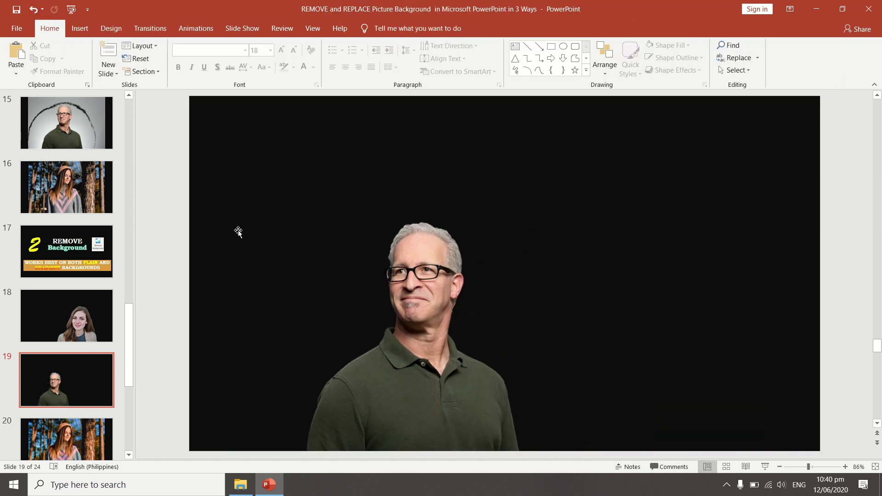
Select the forest portrait on slide 20 and start Remove Background on it
left_click(77, 439)
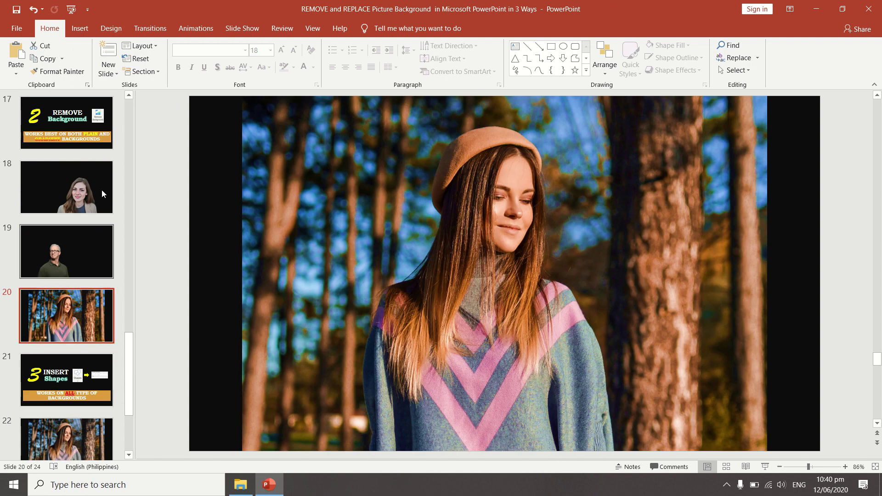
left_click(496, 209)
left_click(379, 31)
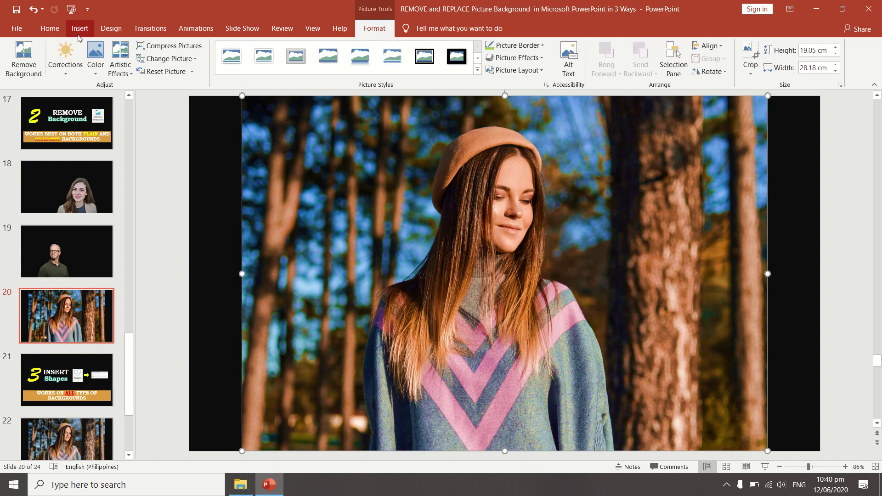
left_click(20, 59)
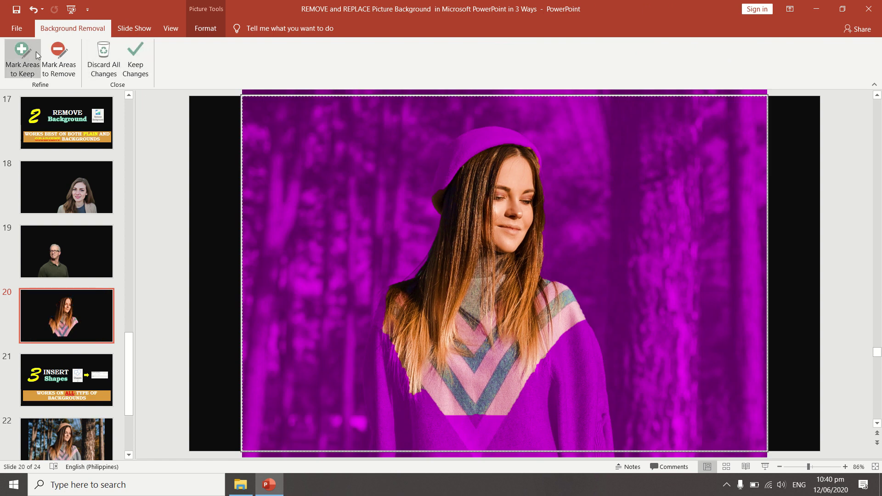
Mark the hat top, hair edge and sweater as areas to keep, then keep changes
mouse_move(527, 138)
left_mouse_down()
mouse_move(500, 133)
mouse_move(448, 161)
mouse_move(442, 179)
left_mouse_up()
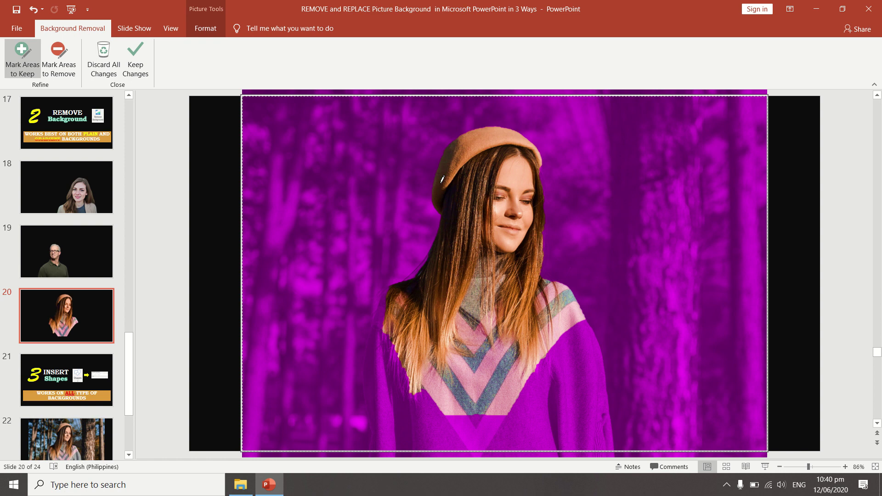
left_click_drag(382, 307, 379, 446)
left_click_drag(579, 320, 604, 429)
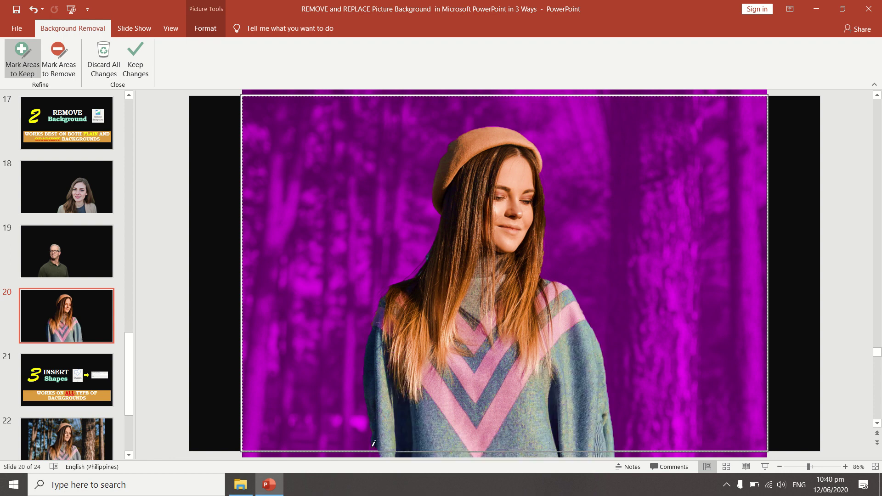
left_click_drag(388, 356, 438, 435)
left_click(131, 56)
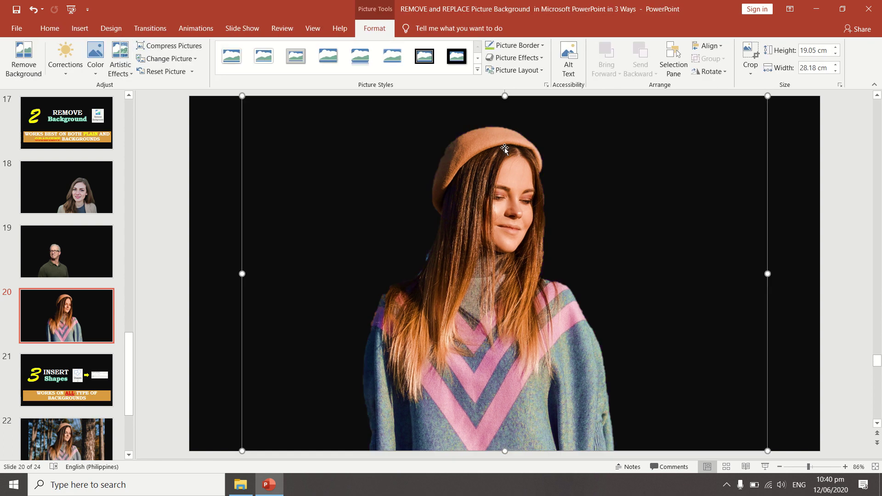
Zoom in to inspect slide 20's cut-out woman, then zoom back out
left_click(786, 324)
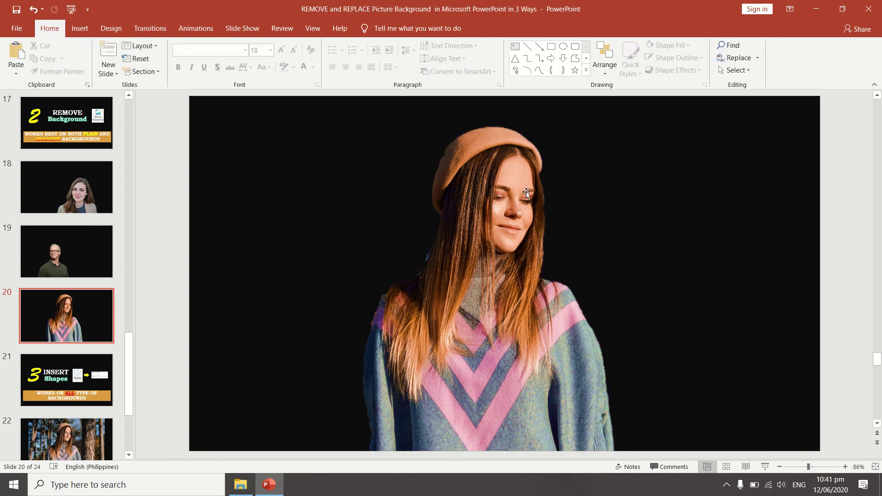
scroll(497, 217, "up", 4)
scroll(497, 217, "up", 2)
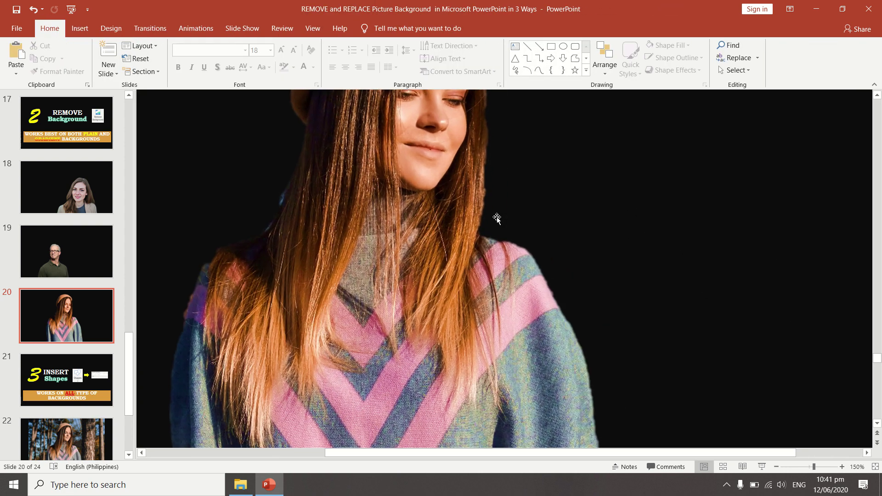
scroll(524, 215, "up", 3)
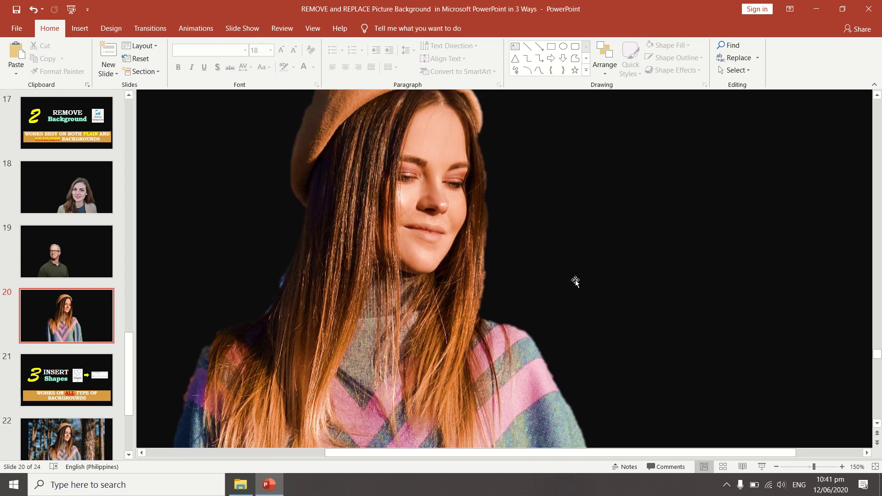
scroll(638, 262, "down", 5)
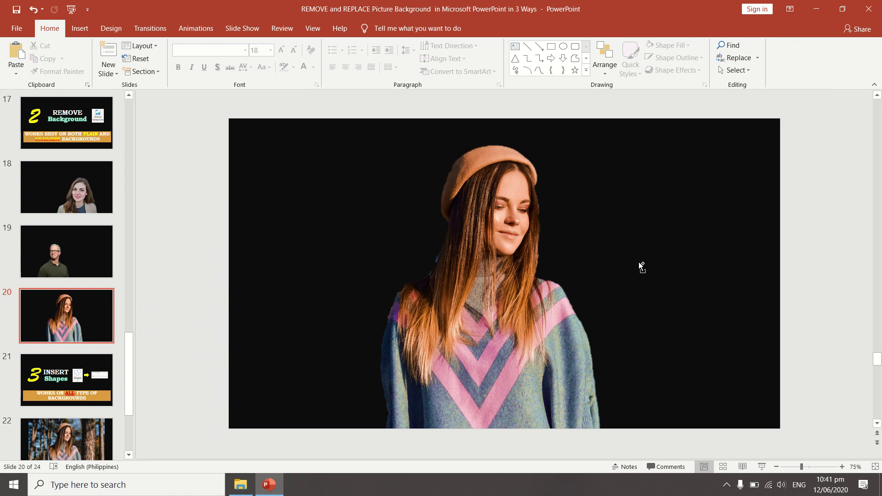
left_click(510, 266)
Check the cut-out portraits on slides 19 and 18, then move on to slide 21
left_click(62, 256)
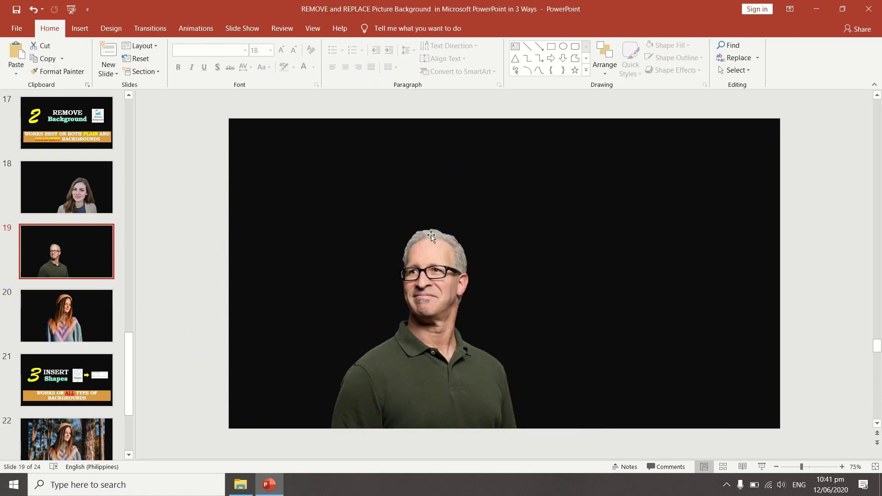
scroll(451, 280, "up", 5)
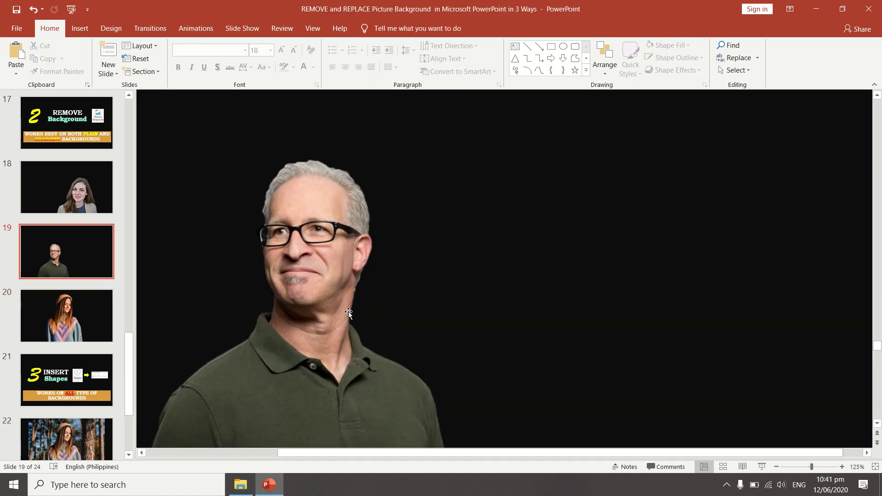
left_click(93, 201)
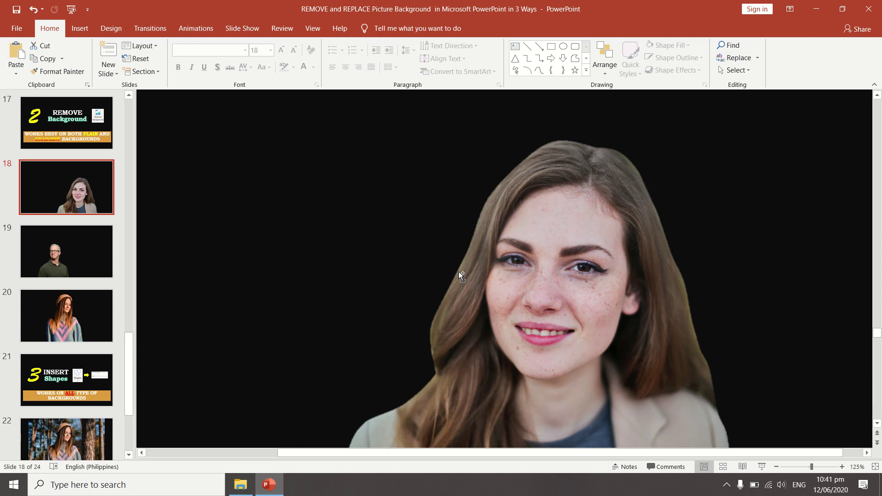
scroll(458, 271, "down", 4)
scroll(536, 307, "down", 1)
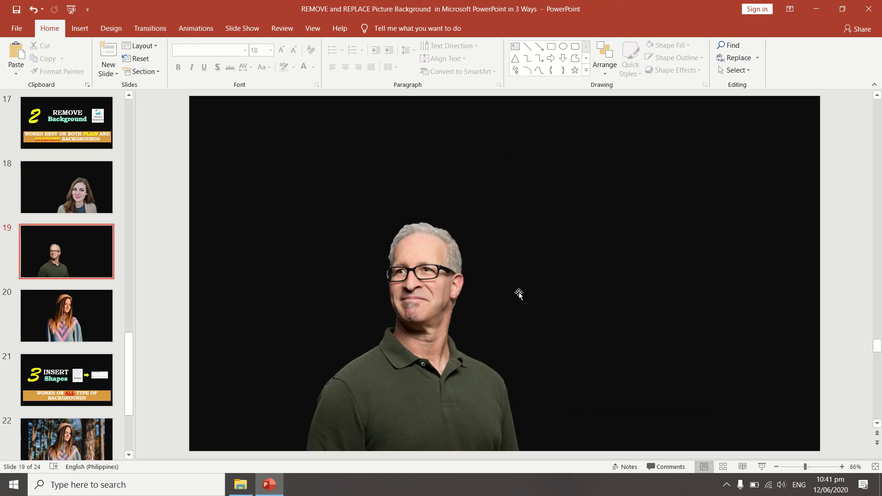
left_click(60, 313)
left_click(70, 365)
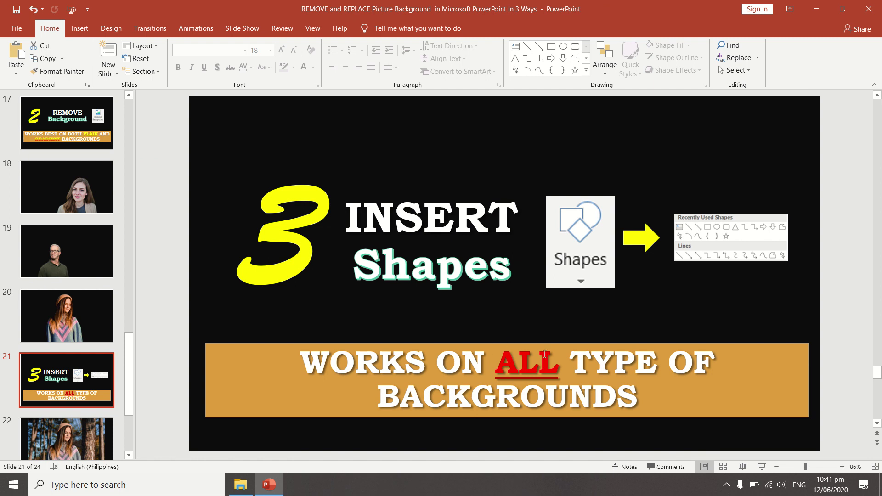
Select slide 22's forest portrait and pick the Freeform: Shape tool from Insert > Shapes
left_click(832, 334)
scroll(833, 334, "down", 1)
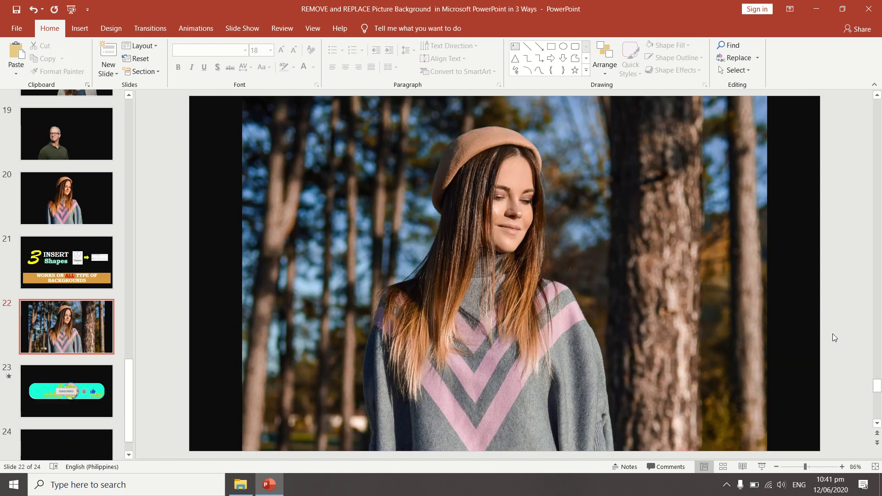
left_click(634, 274)
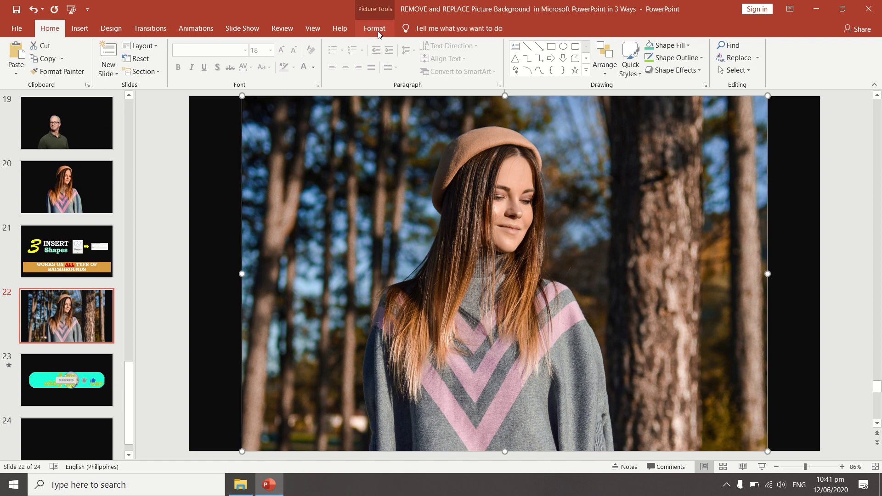
left_click(84, 30)
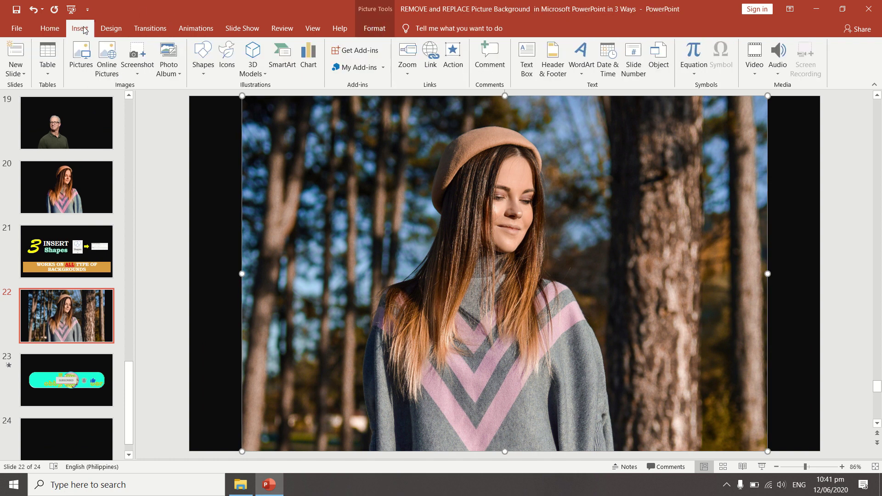
left_click(202, 76)
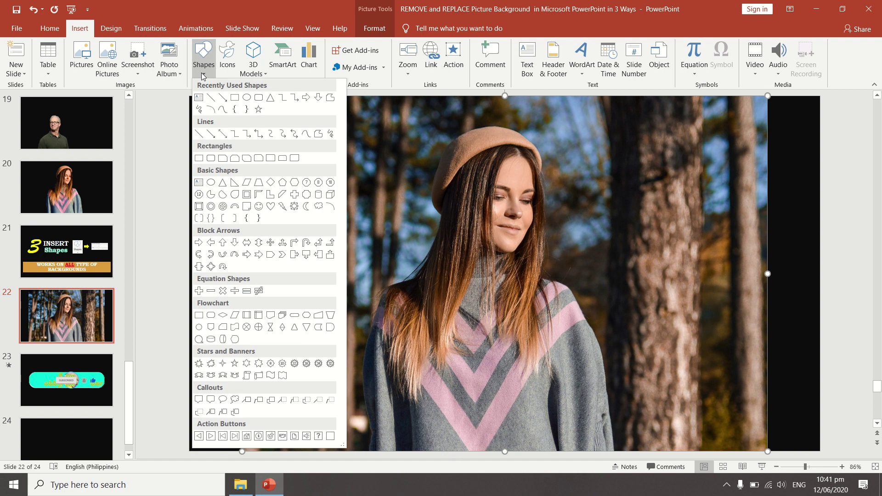
left_click(319, 134)
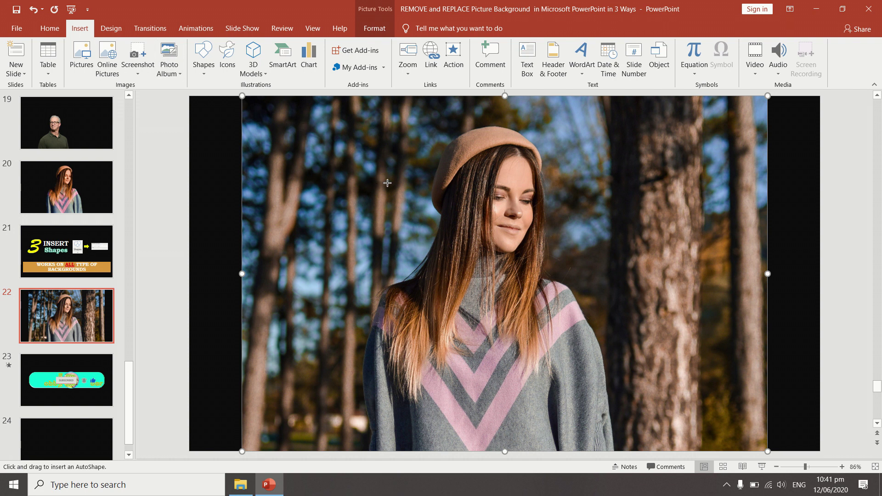
Draw a freeform shape from the slide's top-left corner around the woman's outline, closing it
left_click(224, 95)
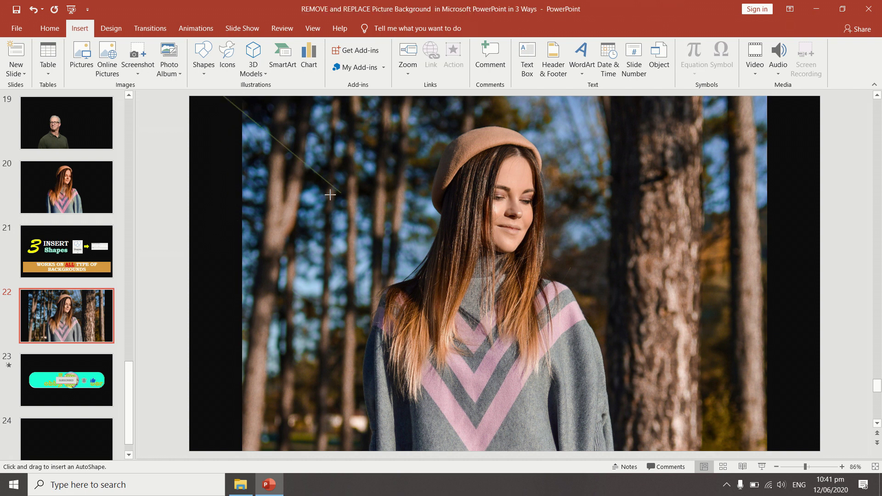
mouse_move(258, 124)
left_mouse_down()
mouse_move(252, 112)
mouse_move(229, 134)
mouse_move(219, 203)
mouse_move(233, 108)
mouse_move(305, 96)
mouse_move(773, 96)
mouse_move(773, 454)
mouse_move(613, 455)
mouse_move(612, 440)
left_mouse_up()
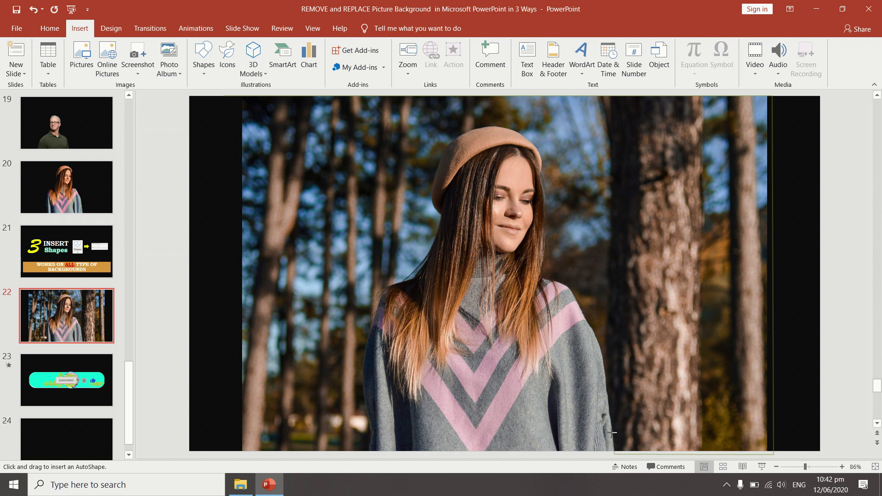
mouse_move(612, 432)
left_mouse_down()
mouse_move(596, 333)
mouse_move(568, 287)
mouse_move(543, 276)
mouse_move(546, 160)
mouse_move(495, 126)
mouse_move(451, 141)
mouse_move(434, 182)
mouse_move(431, 247)
mouse_move(419, 273)
mouse_move(385, 289)
mouse_move(366, 351)
mouse_move(370, 454)
mouse_move(257, 455)
mouse_move(239, 292)
mouse_move(236, 97)
mouse_move(224, 94)
left_mouse_up()
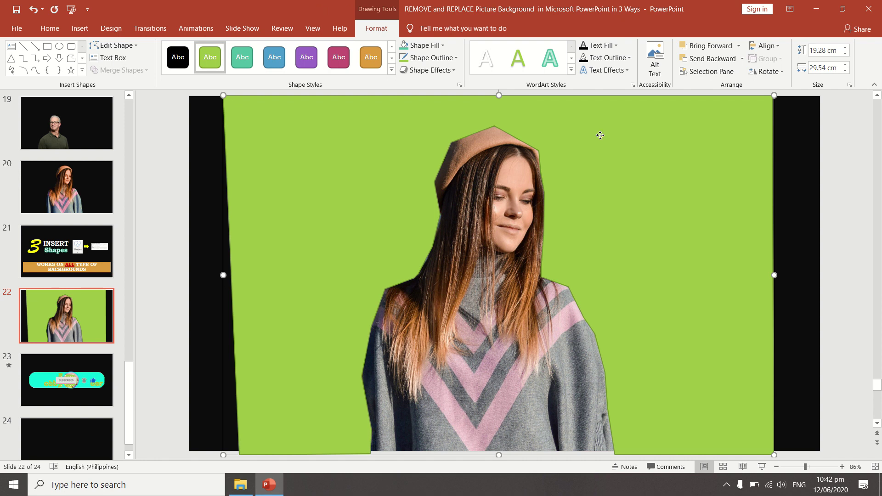
Set the green shape to No Outline and make its vertex above the hat a Smooth Point
left_click(447, 58)
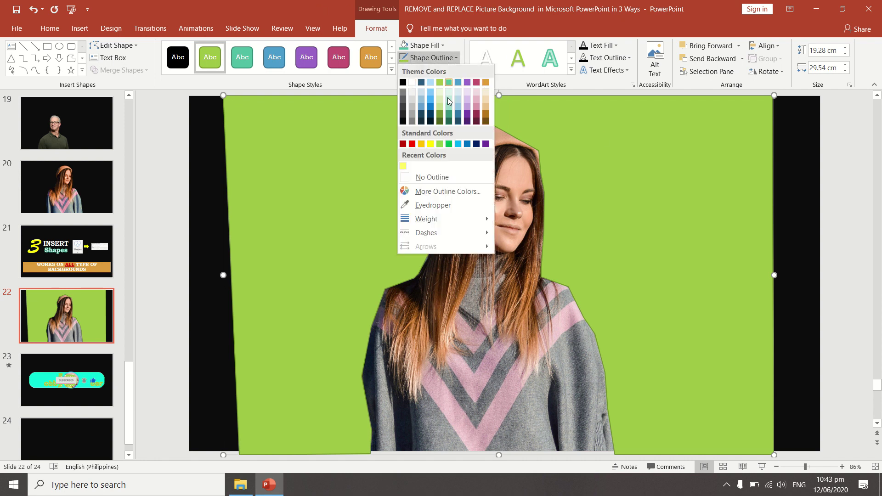
left_click(419, 182)
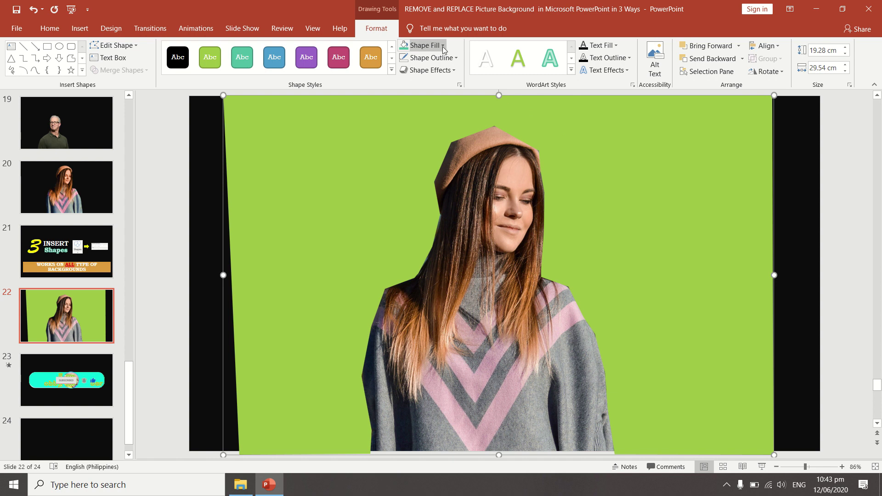
right_click(515, 117)
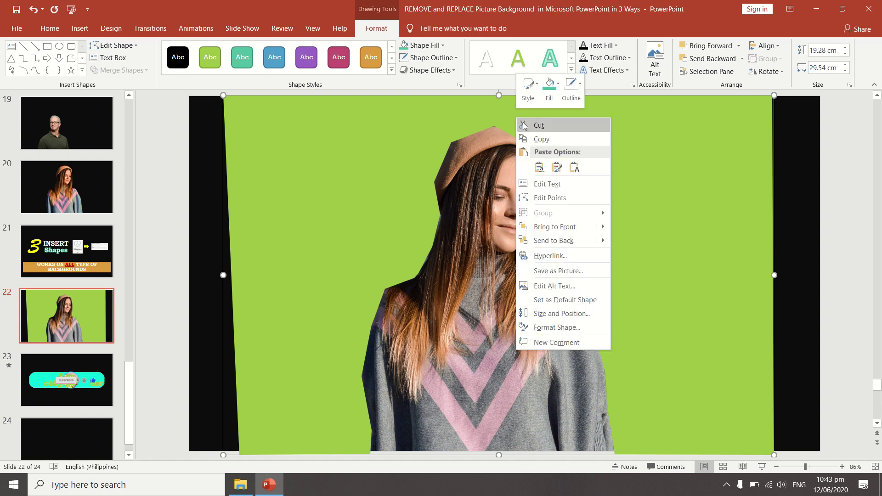
left_click(568, 197)
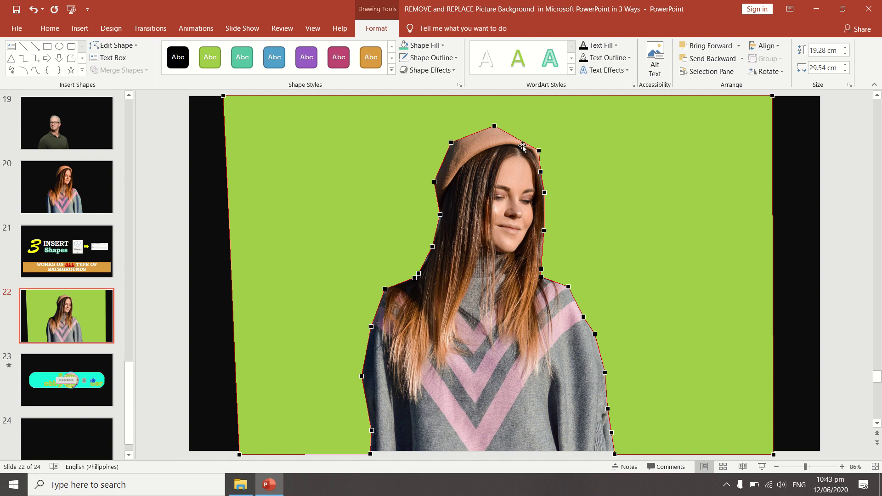
scroll(522, 145, "up", 4)
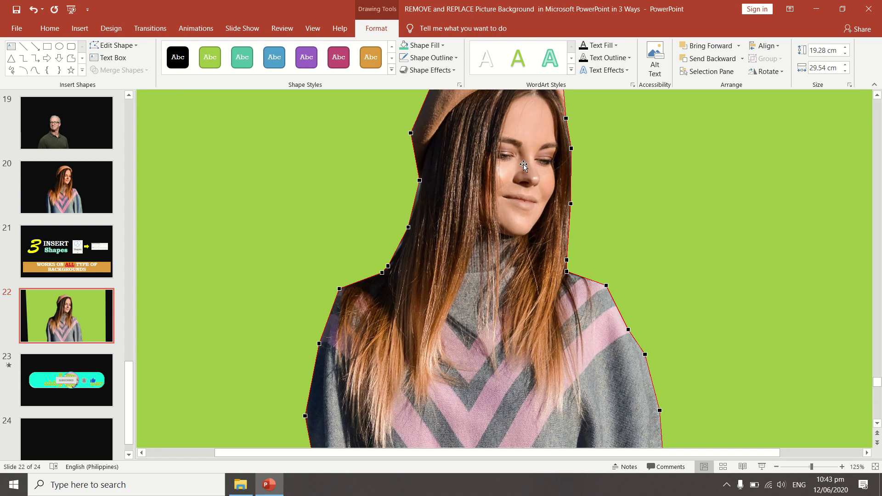
scroll(524, 166, "up", 1)
scroll(524, 166, "up", 1)
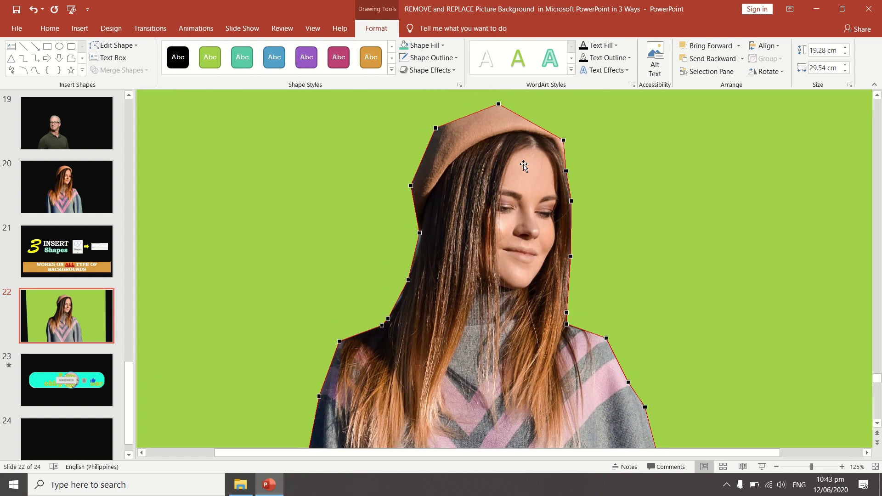
right_click(499, 107)
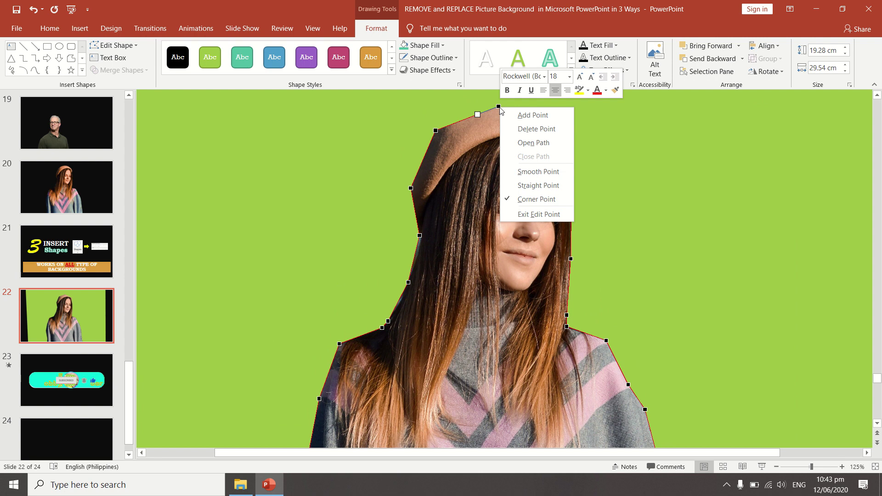
left_click(526, 170)
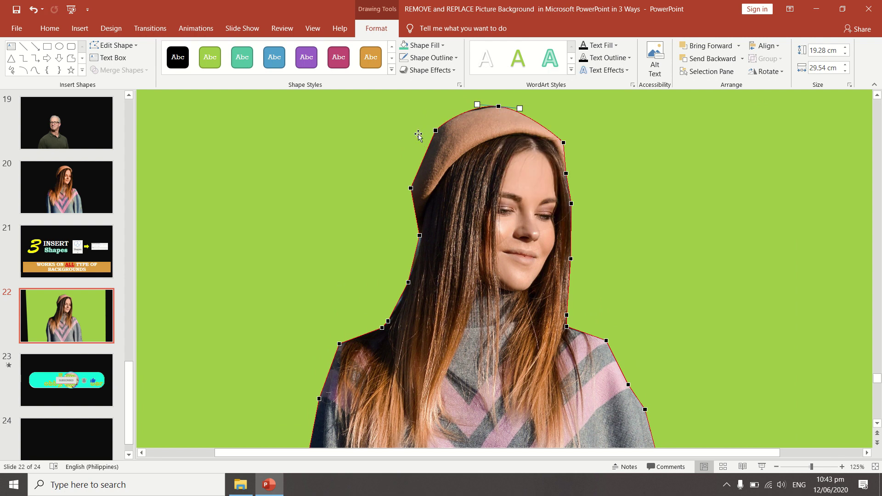